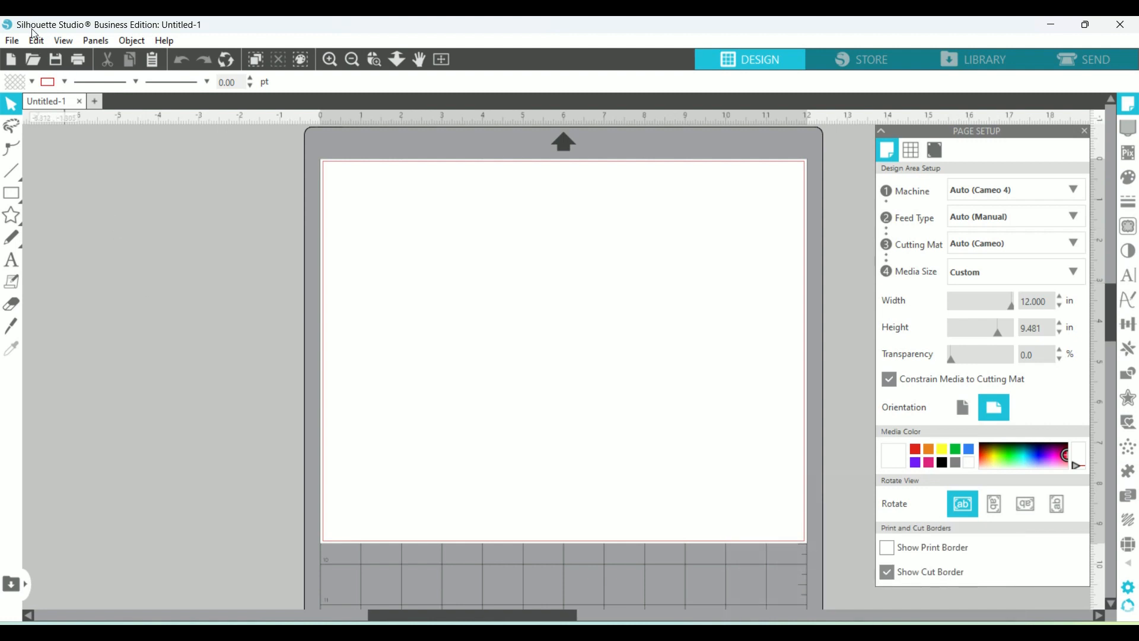
Step: Open the "ears" file from the EASTER folder
click(34, 63)
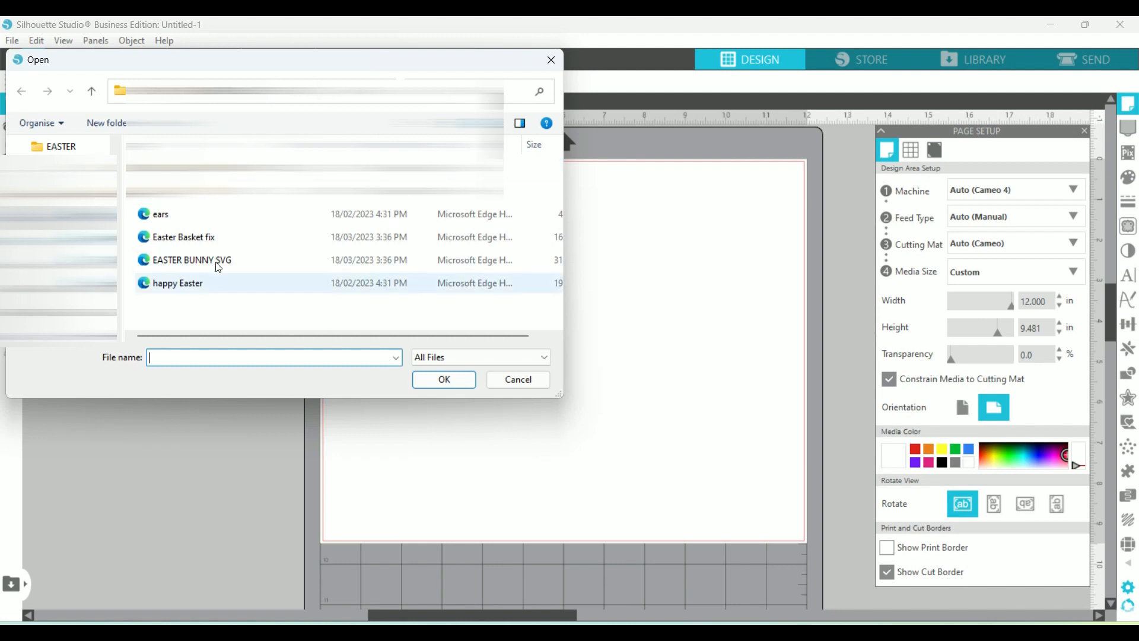
click(159, 213)
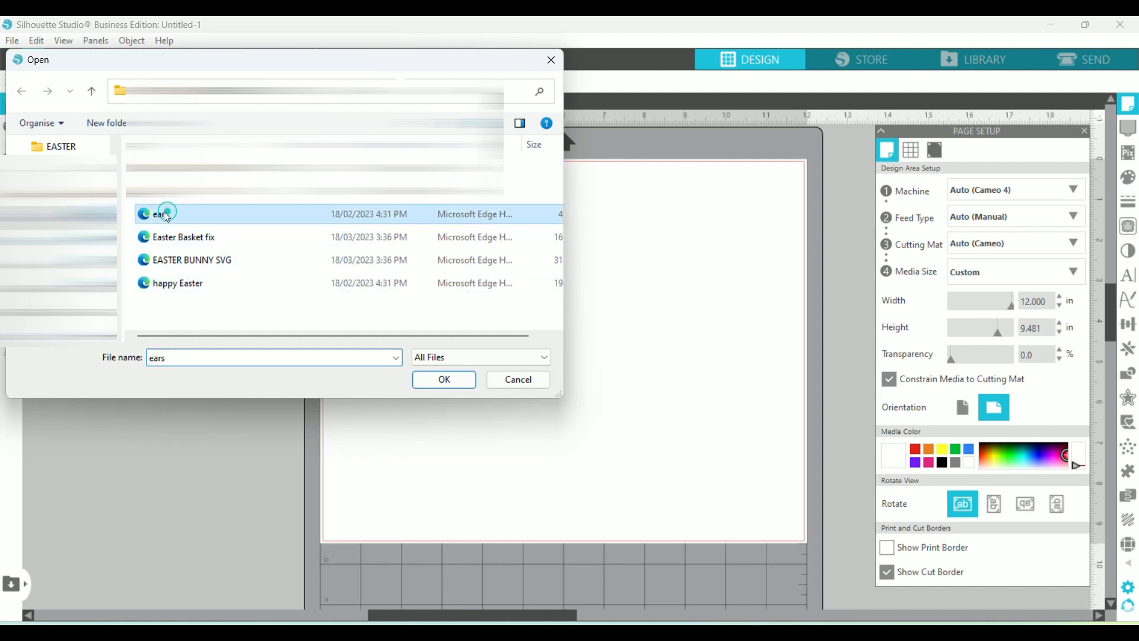
click(442, 380)
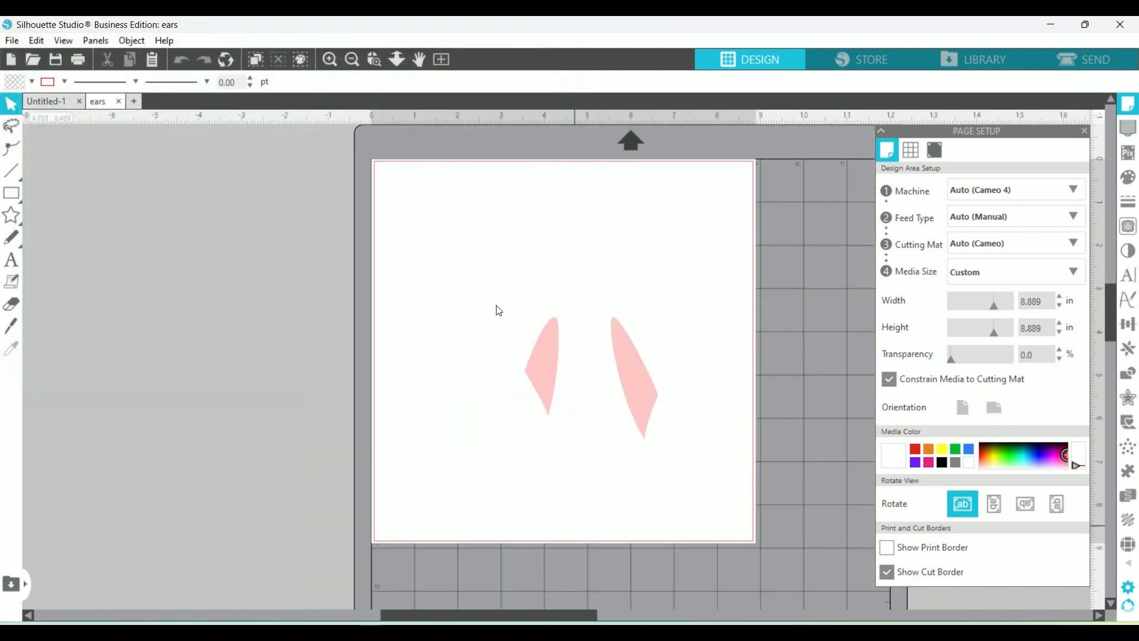
Step: Move the complete ears design off the page onto the grey area and rotate it 180 degrees so the ears stand upright
drag(400, 179, 842, 350)
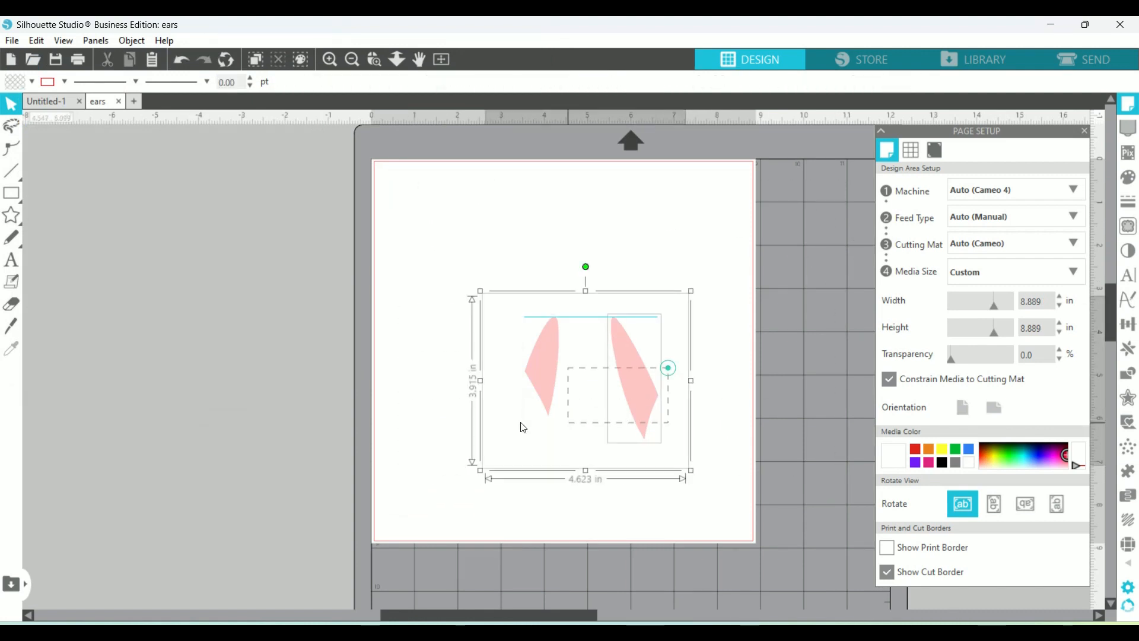
drag(542, 313, 188, 223)
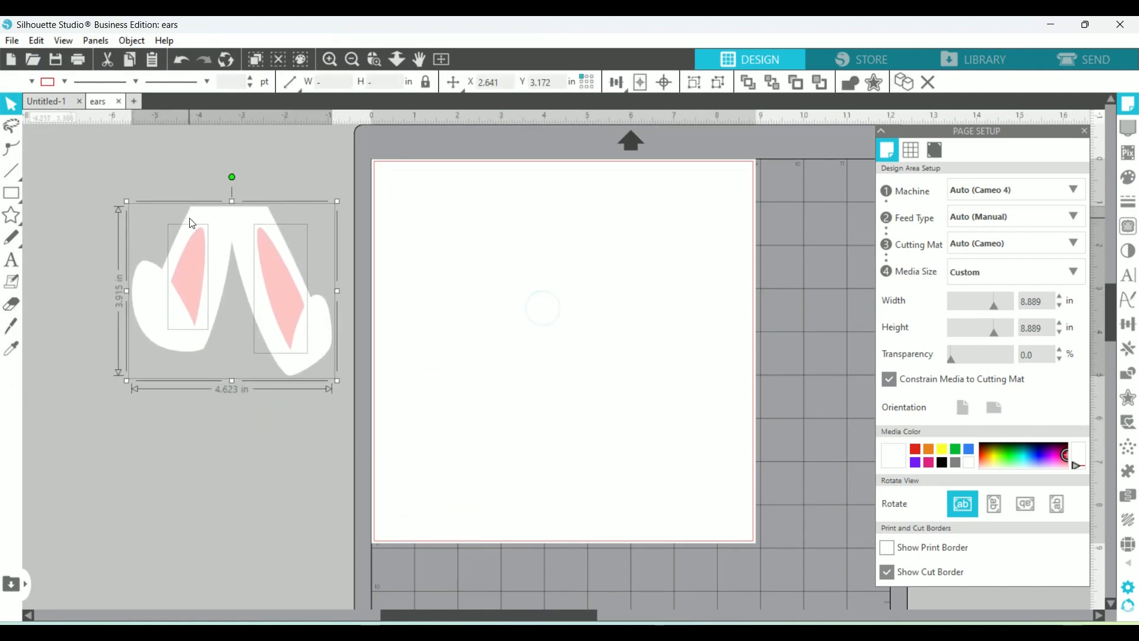
drag(232, 178, 236, 464)
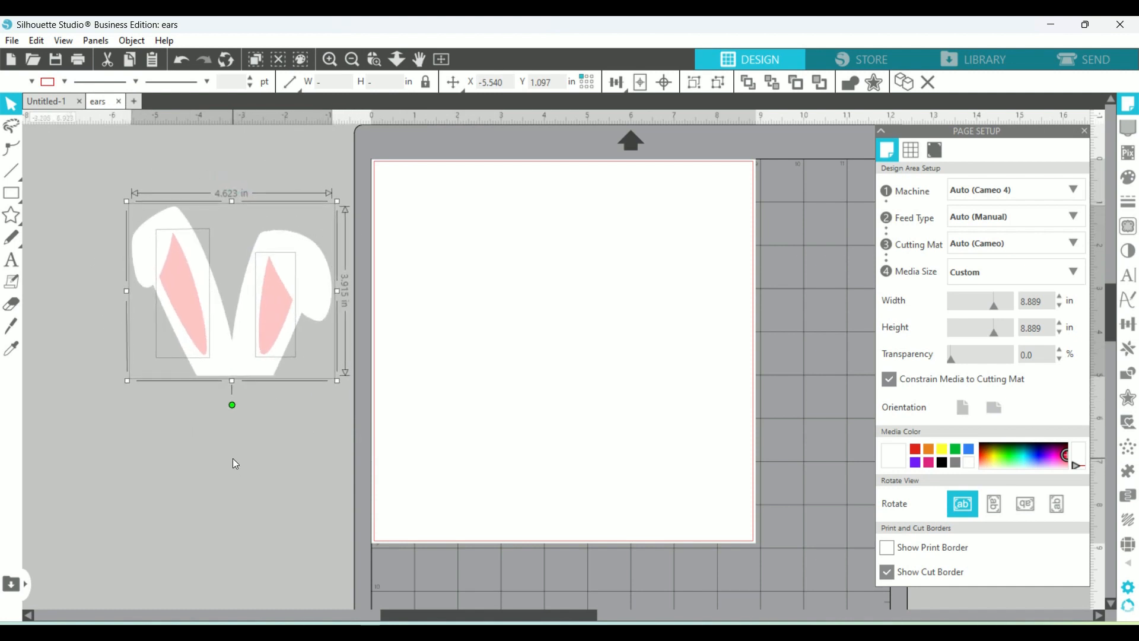
click(276, 453)
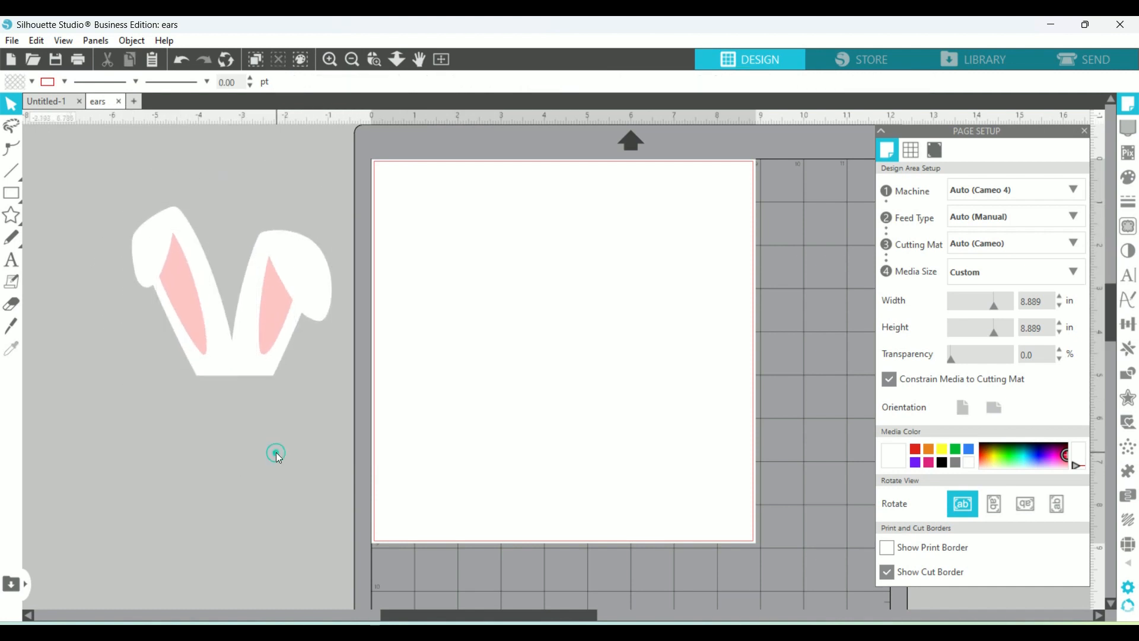
click(231, 365)
click(95, 184)
mouse_move(227, 361)
mouse_down()
mouse_move(203, 472)
mouse_move(213, 434)
mouse_move(208, 521)
mouse_move(252, 369)
mouse_move(231, 370)
mouse_up()
drag(64, 162, 386, 466)
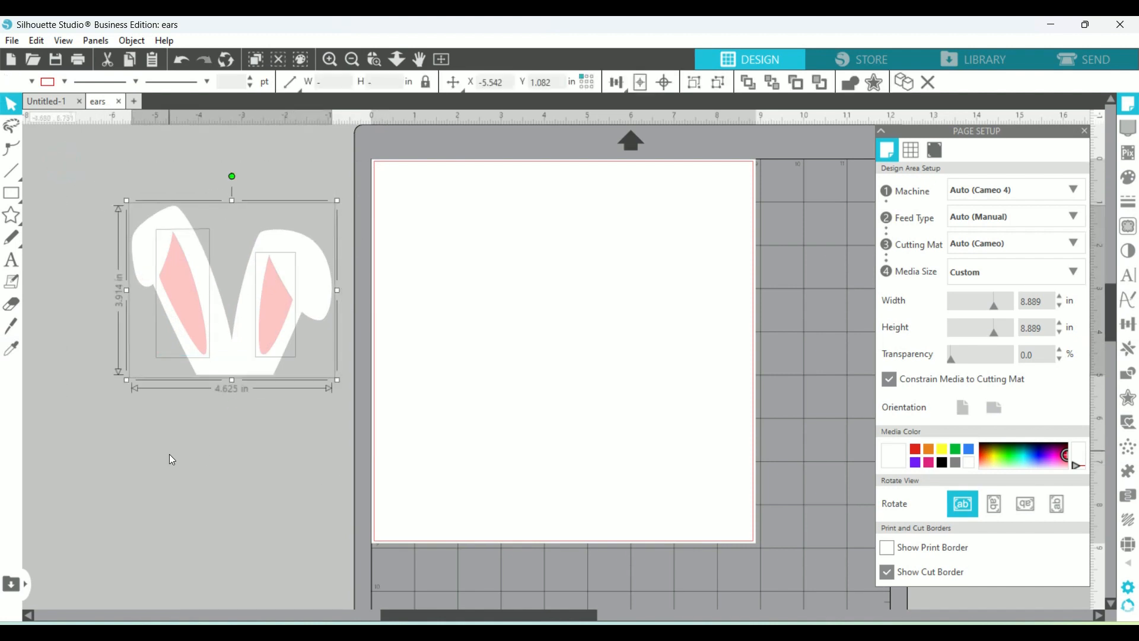
click(174, 475)
drag(87, 166, 347, 481)
drag(433, 201, 746, 554)
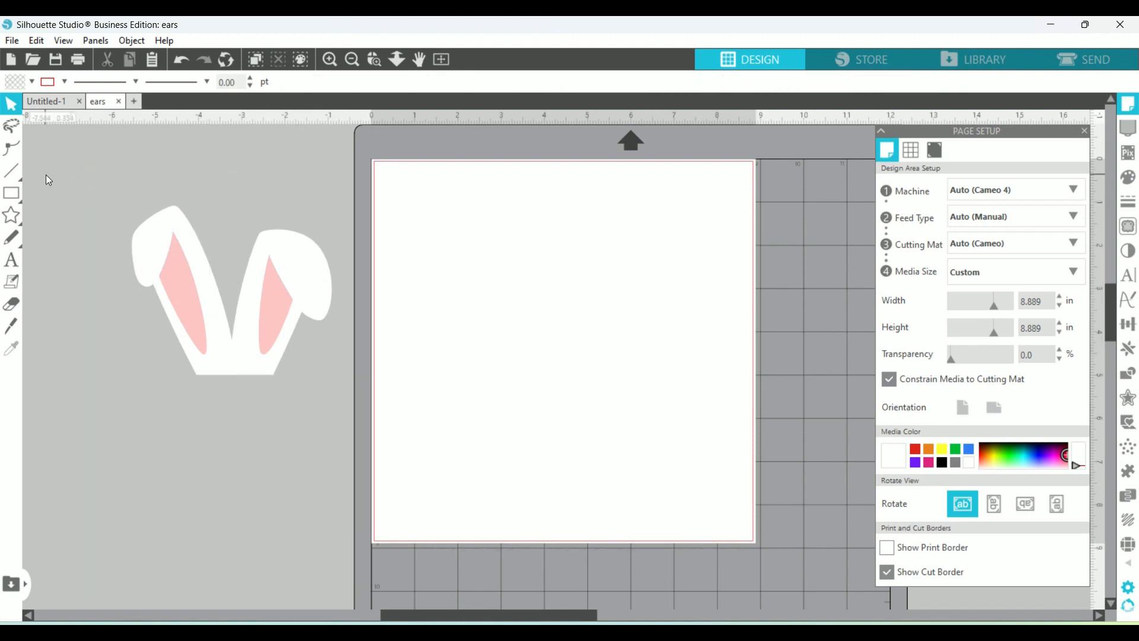
Step: Duplicate the complete bunny ears design and move the copy away from the original
drag(47, 178, 338, 419)
right_click(301, 273)
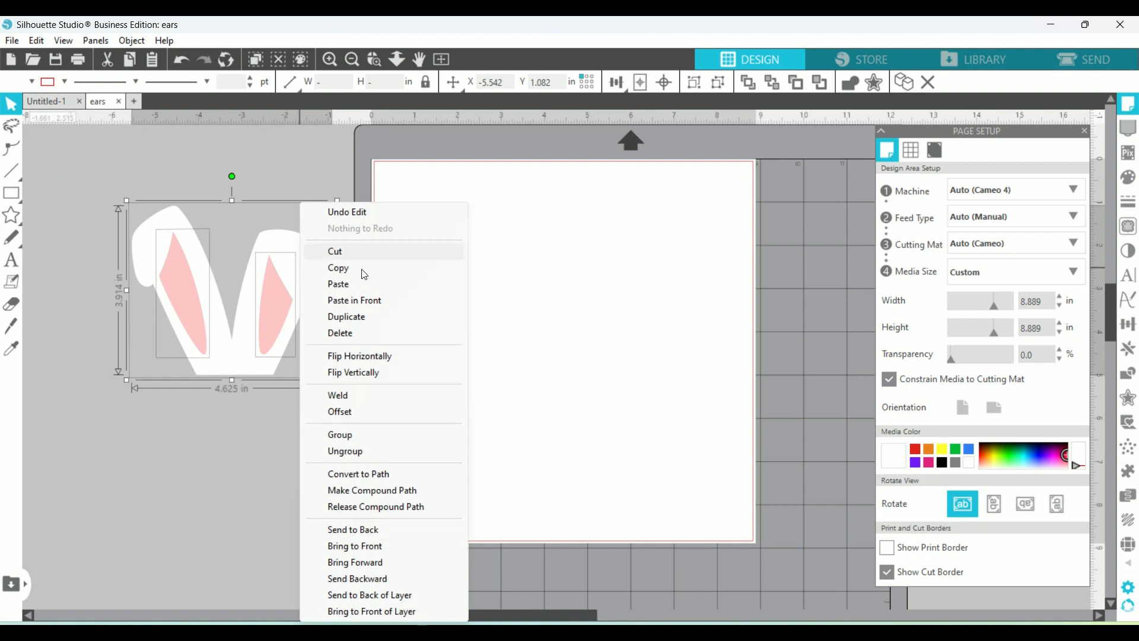
click(372, 317)
drag(333, 288, 94, 408)
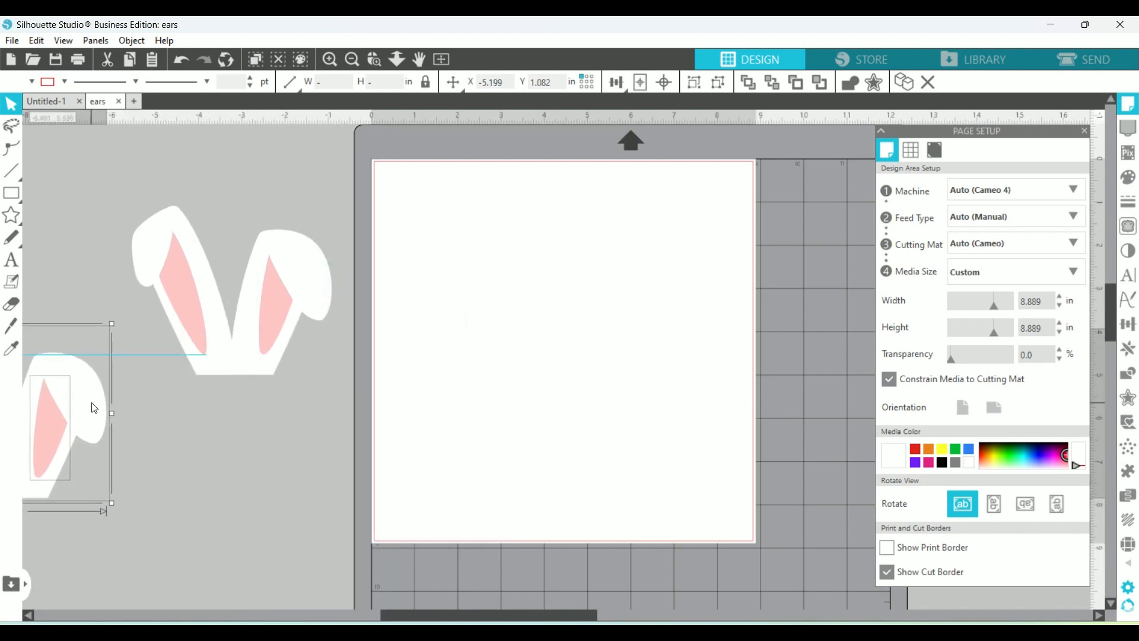
Step: Group the pieces of the duplicated ears and reposition the group beside the original
right_click(94, 409)
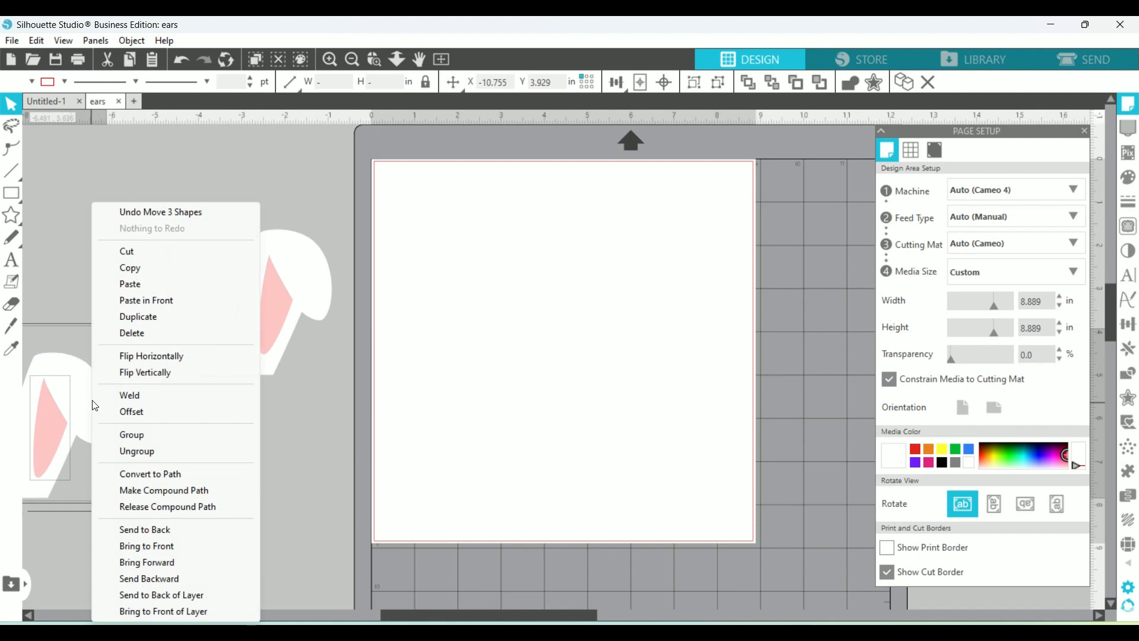
click(144, 438)
mouse_move(81, 399)
mouse_down()
mouse_move(191, 530)
mouse_move(305, 488)
mouse_move(115, 395)
mouse_move(80, 409)
mouse_up()
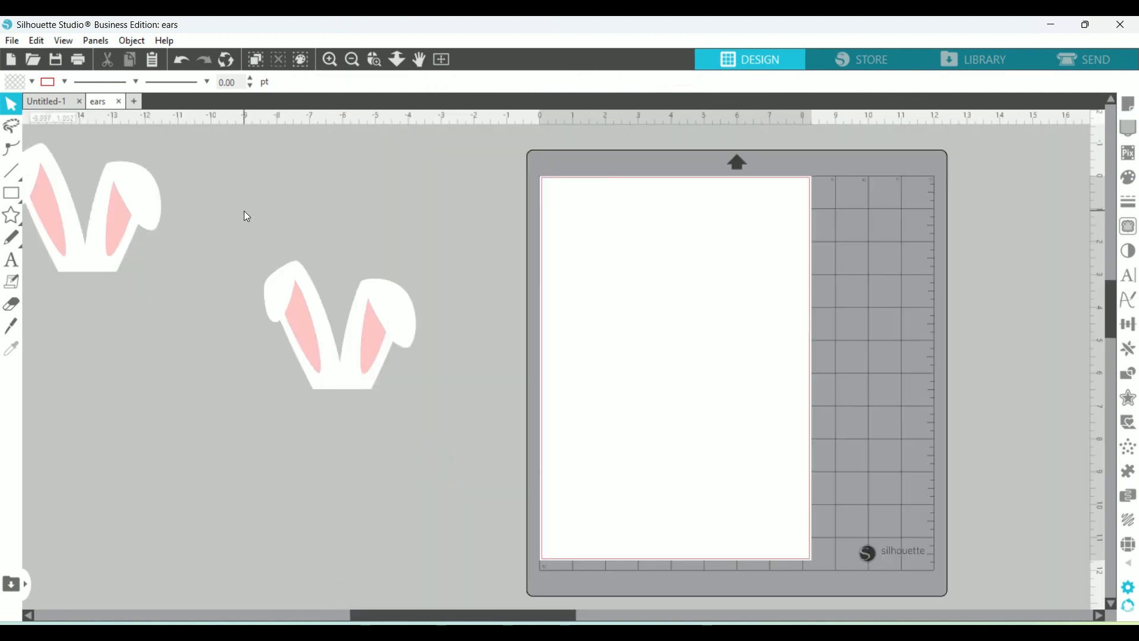
drag(116, 172, 188, 399)
right_click(186, 399)
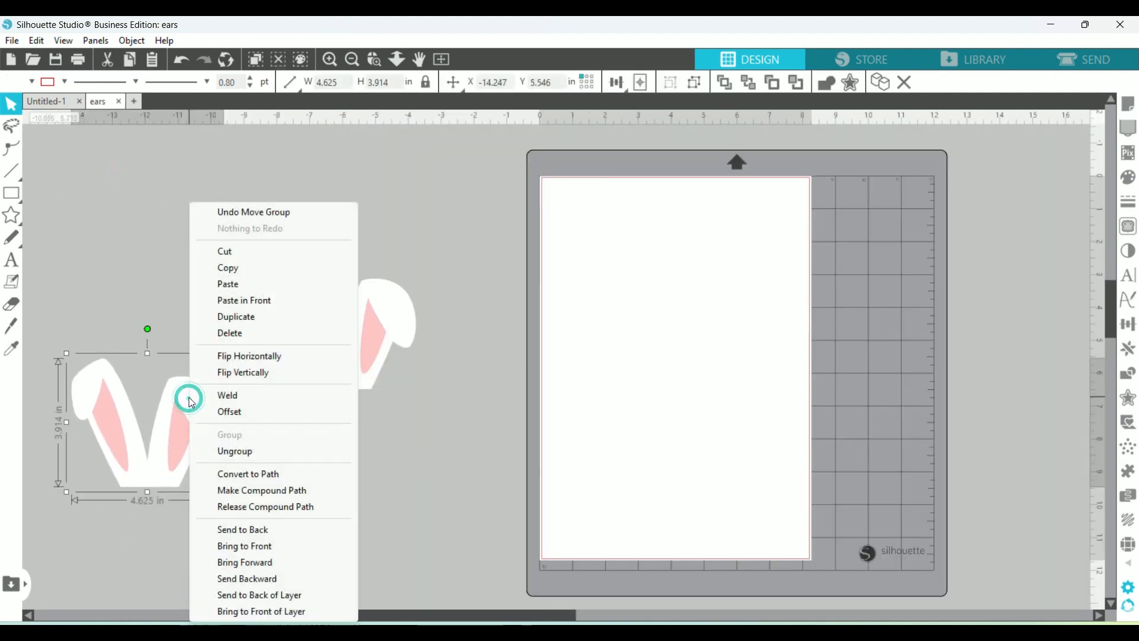
click(118, 245)
drag(183, 451, 103, 270)
Step: Separate the original's white ears from the pink inner pieces and place the white shape on the page
click(244, 355)
drag(354, 379, 414, 269)
click(415, 309)
click(414, 269)
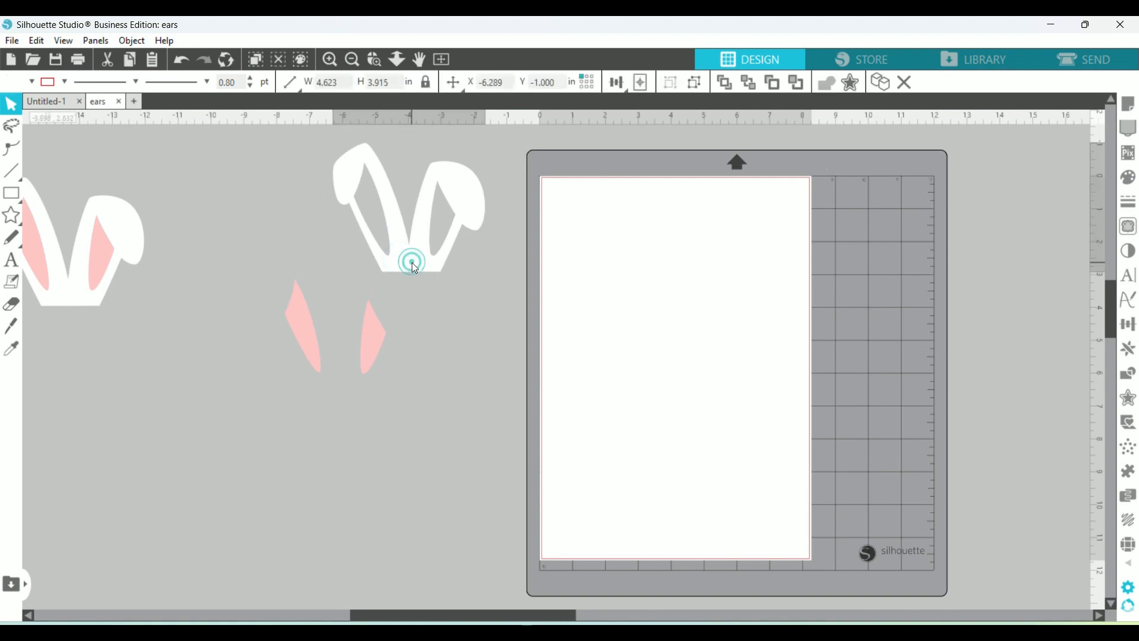
drag(409, 251, 625, 300)
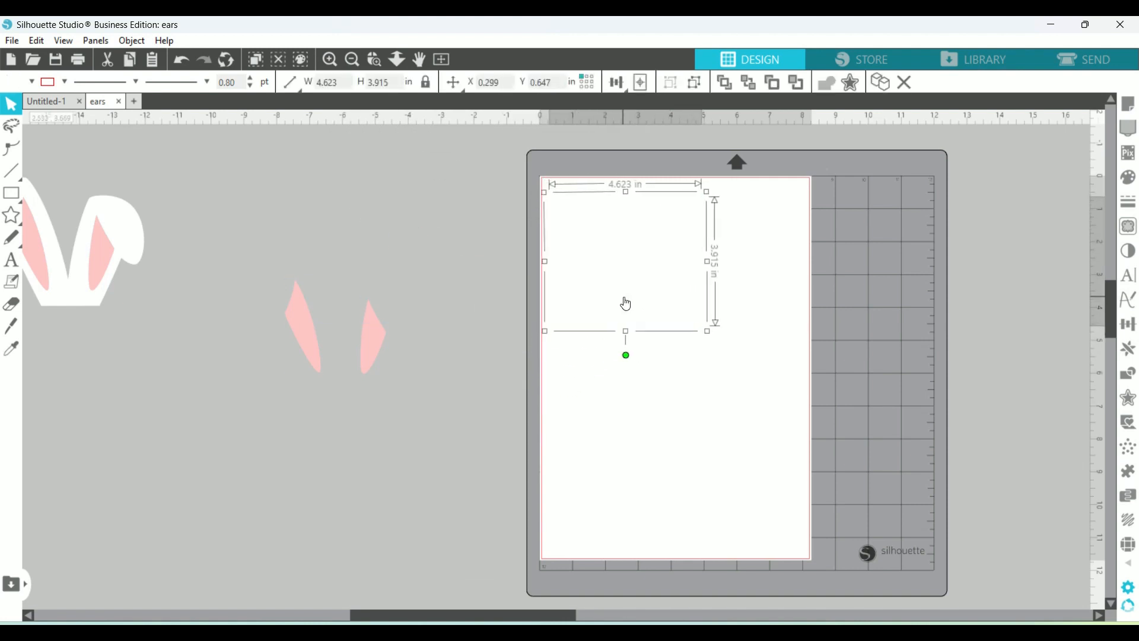
Step: Check the cut lines of the white ears in the Send view, shift the shape closer to the page's upper edge and return to Design
click(1104, 56)
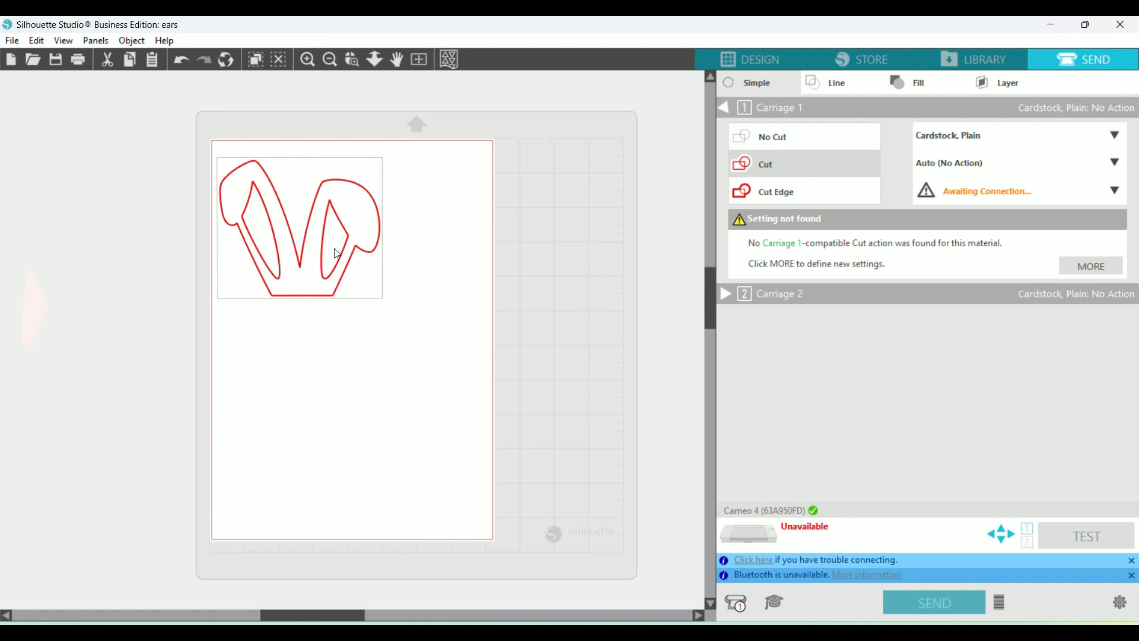
drag(381, 230, 368, 209)
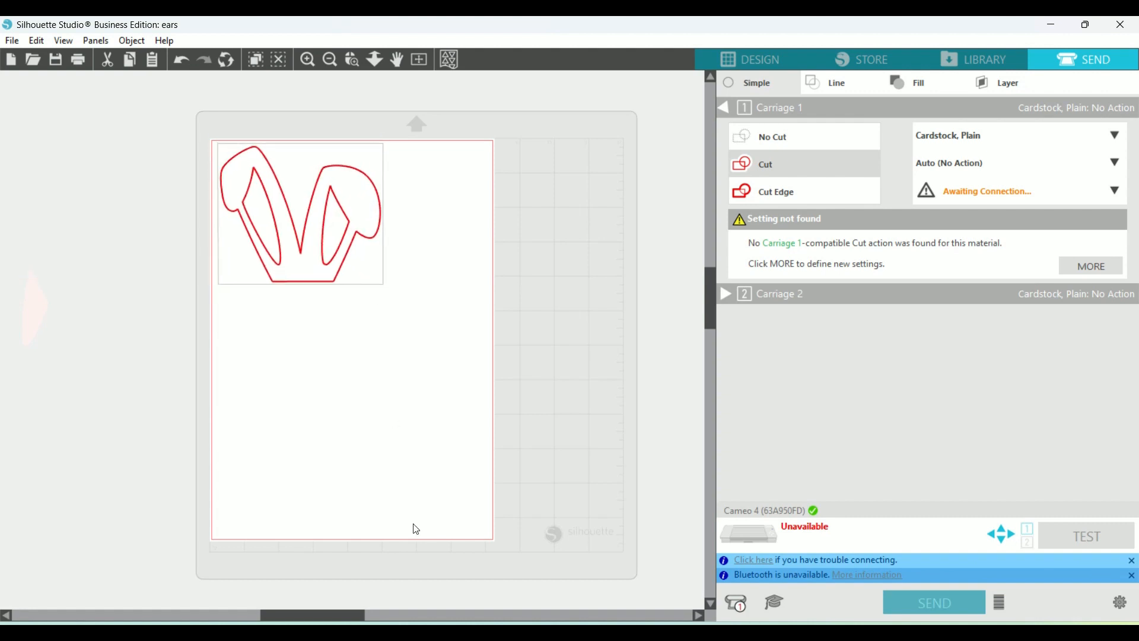
click(767, 60)
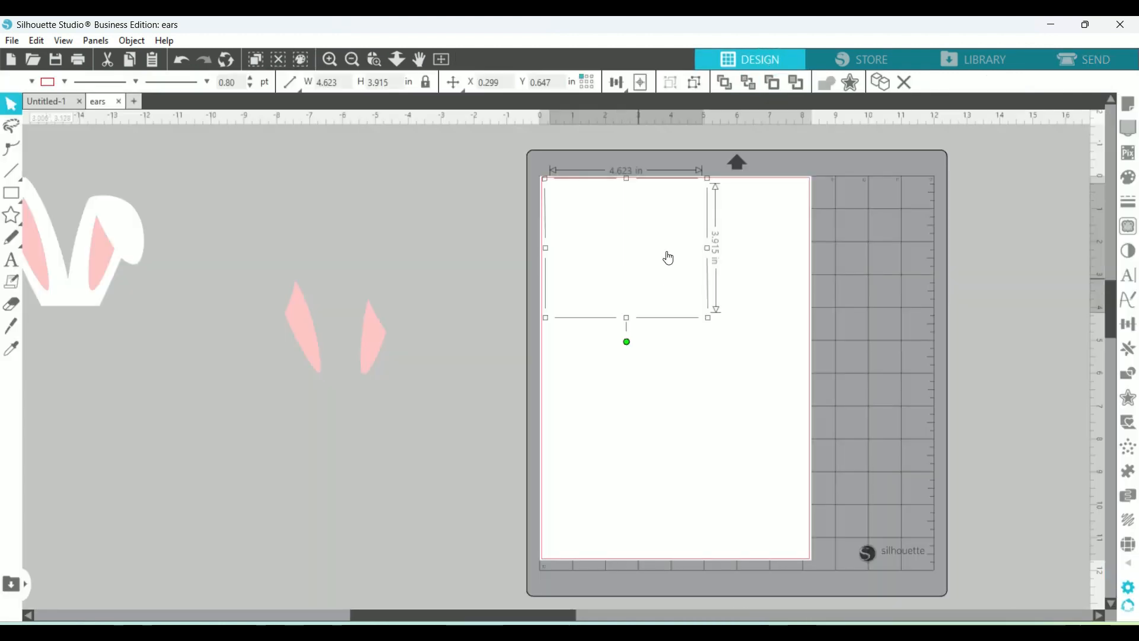
Step: Move the white ears off the page beside the pink pieces and test-fit one pink inner ear in its opening
drag(670, 236, 400, 228)
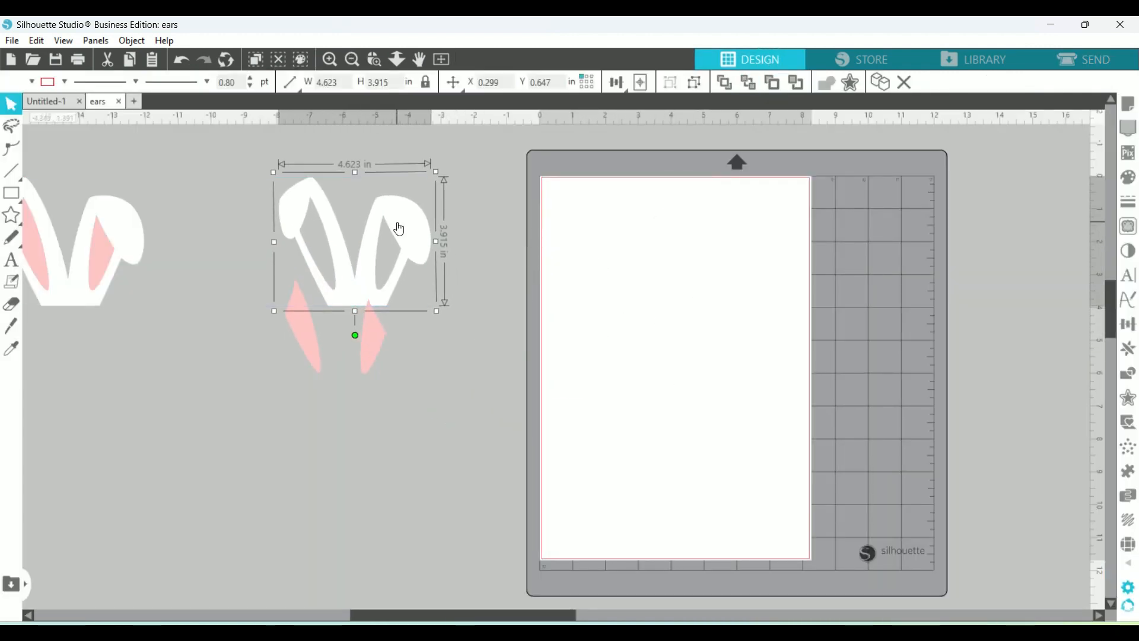
drag(372, 341, 386, 266)
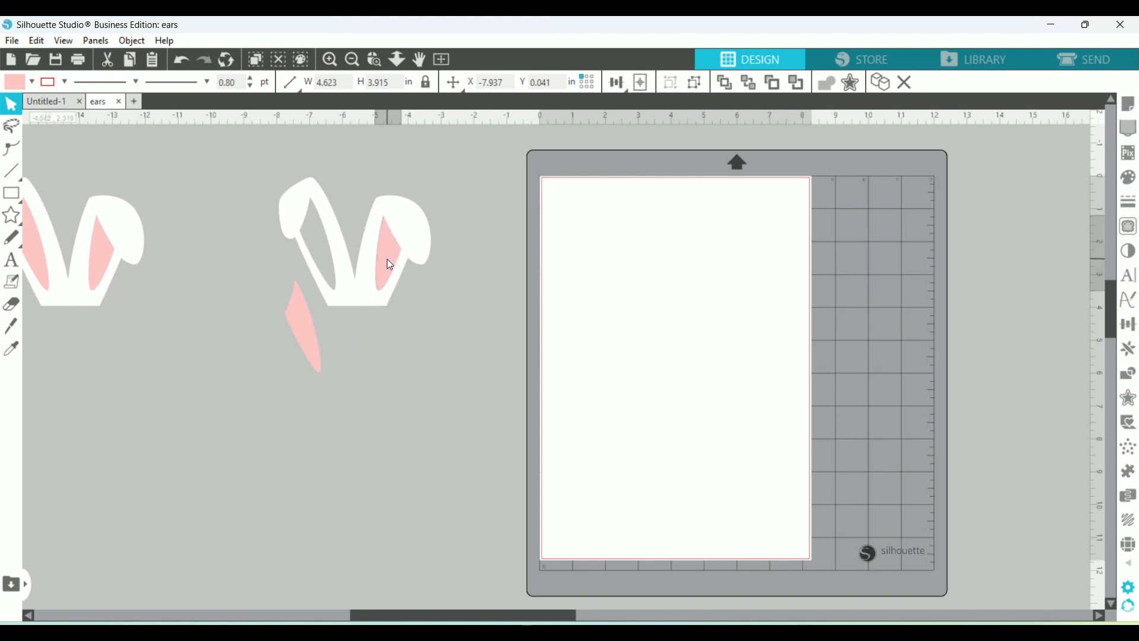
drag(387, 260, 359, 385)
Step: Duplicate the white cut-out ears and place the copy below the pink inner pieces
click(372, 291)
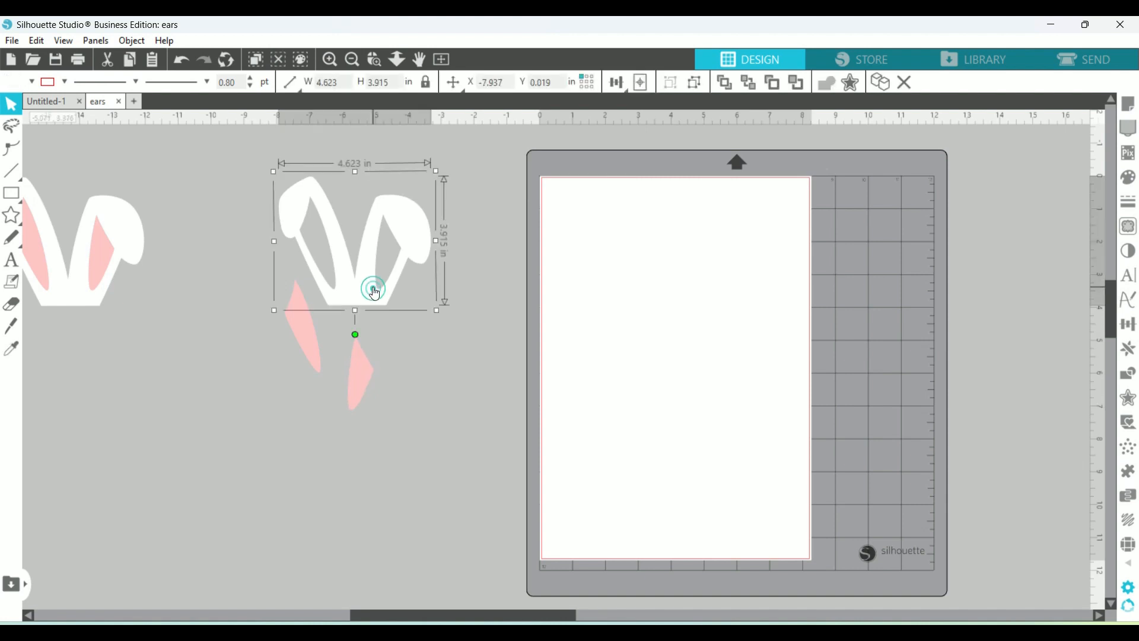
right_click(348, 267)
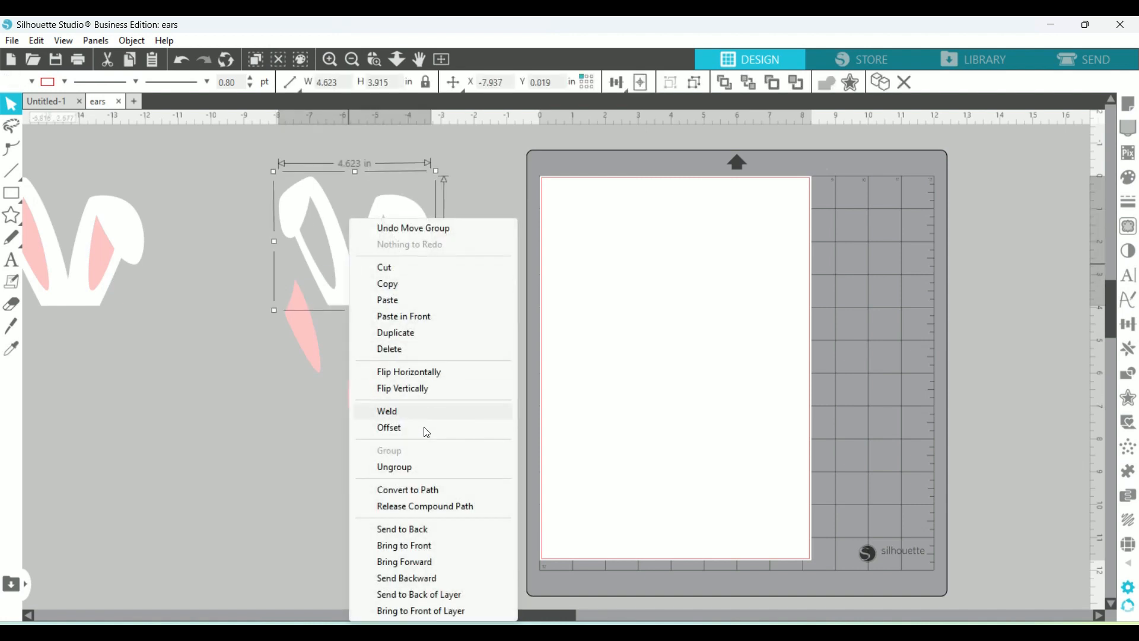
click(409, 332)
drag(445, 312, 305, 448)
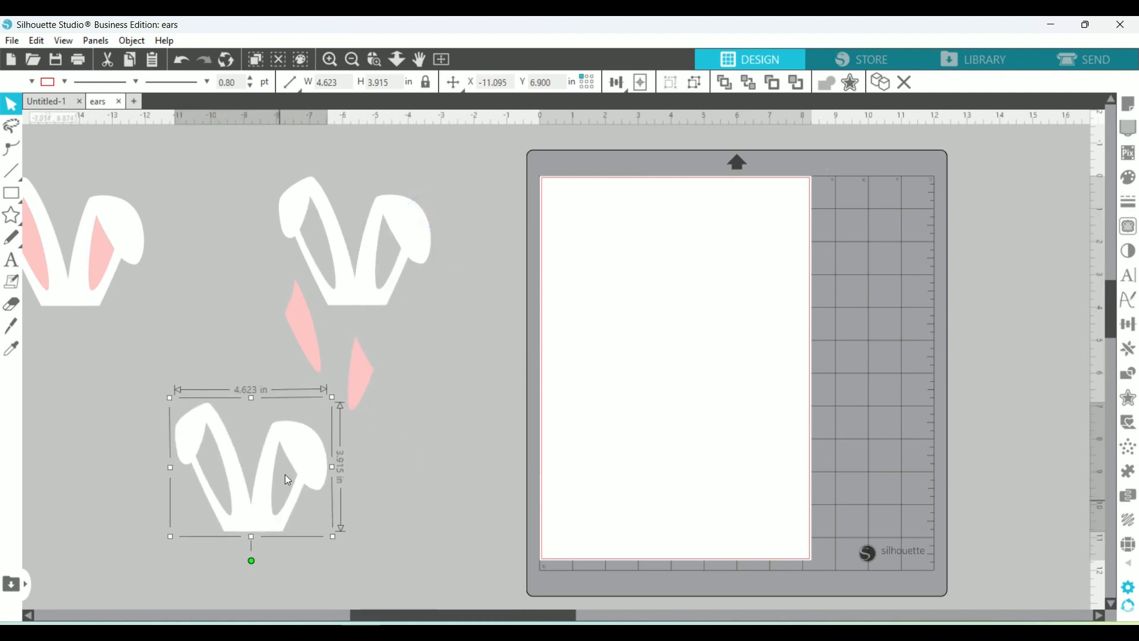
Step: Release the compound path of the duplicated white ears to get a solid ear shape and shift it aside
right_click(302, 450)
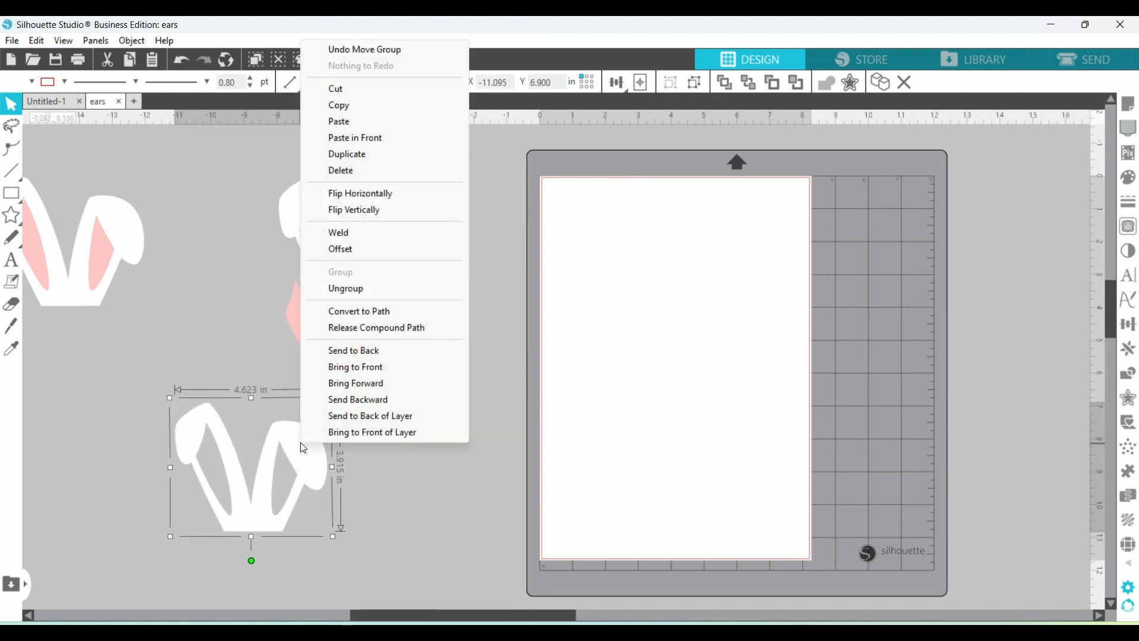
click(389, 328)
click(411, 472)
drag(311, 442, 268, 430)
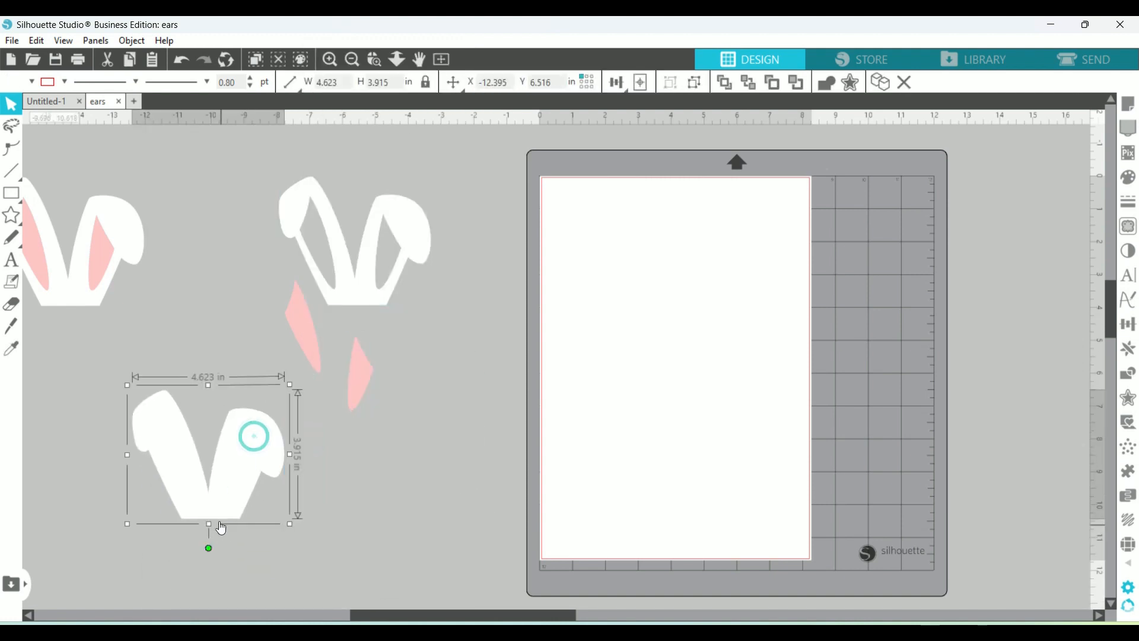
Step: Rearrange the two white shapes, keeping the cut-out ears above the pink pieces and the solid ears below them
drag(220, 500, 468, 477)
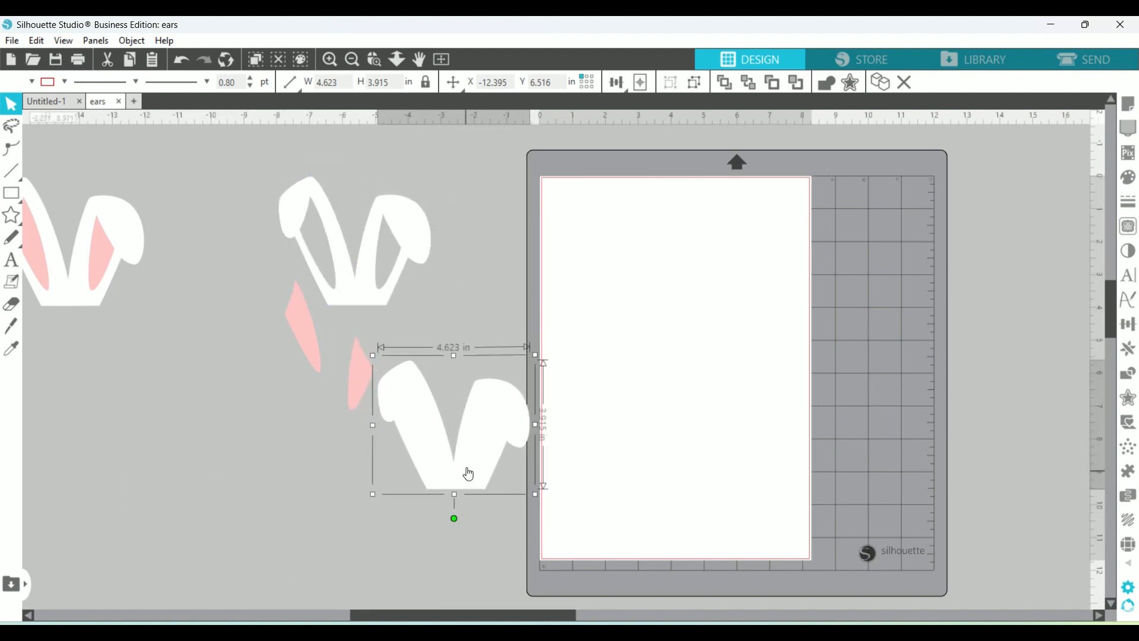
click(467, 467)
drag(407, 206, 472, 229)
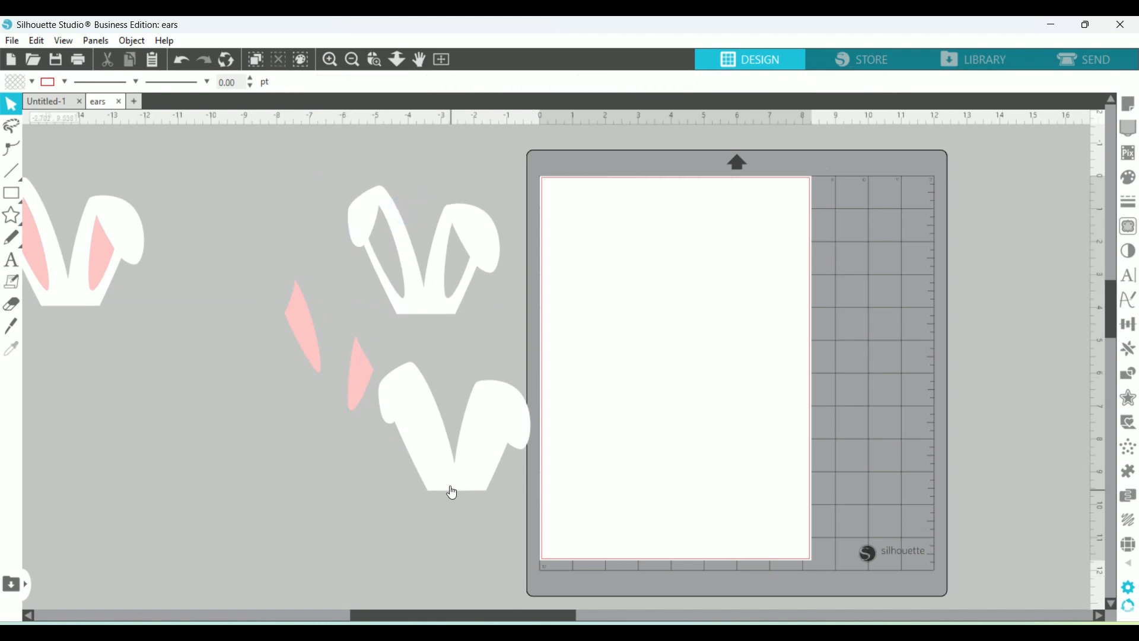
drag(492, 426, 298, 475)
click(296, 477)
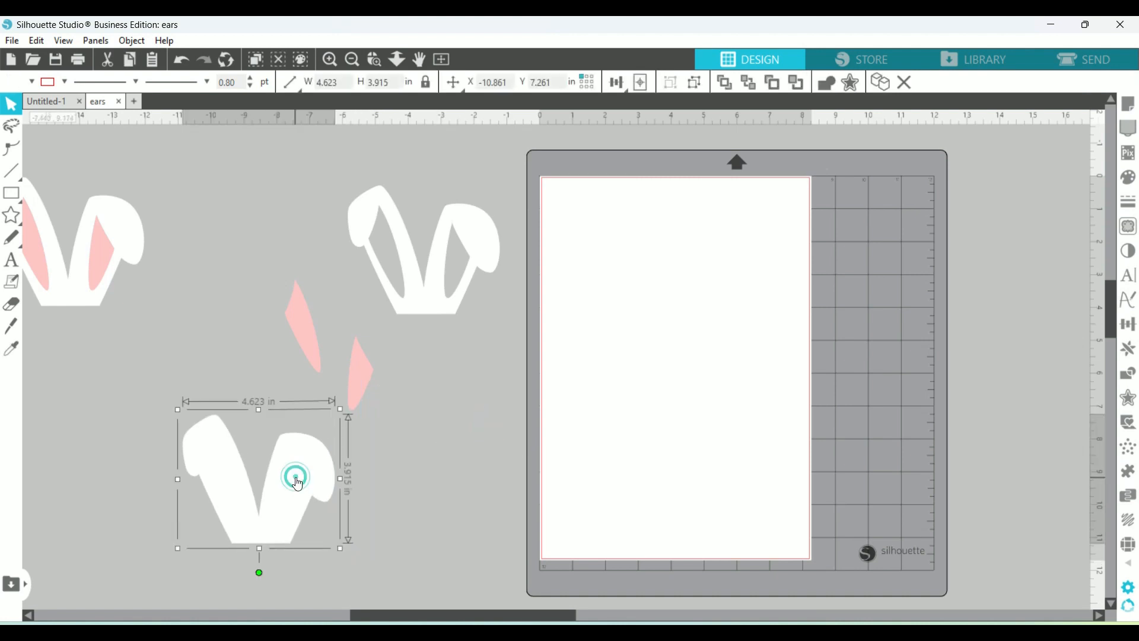
Step: Fill the solid ears shape with red
right_click(298, 484)
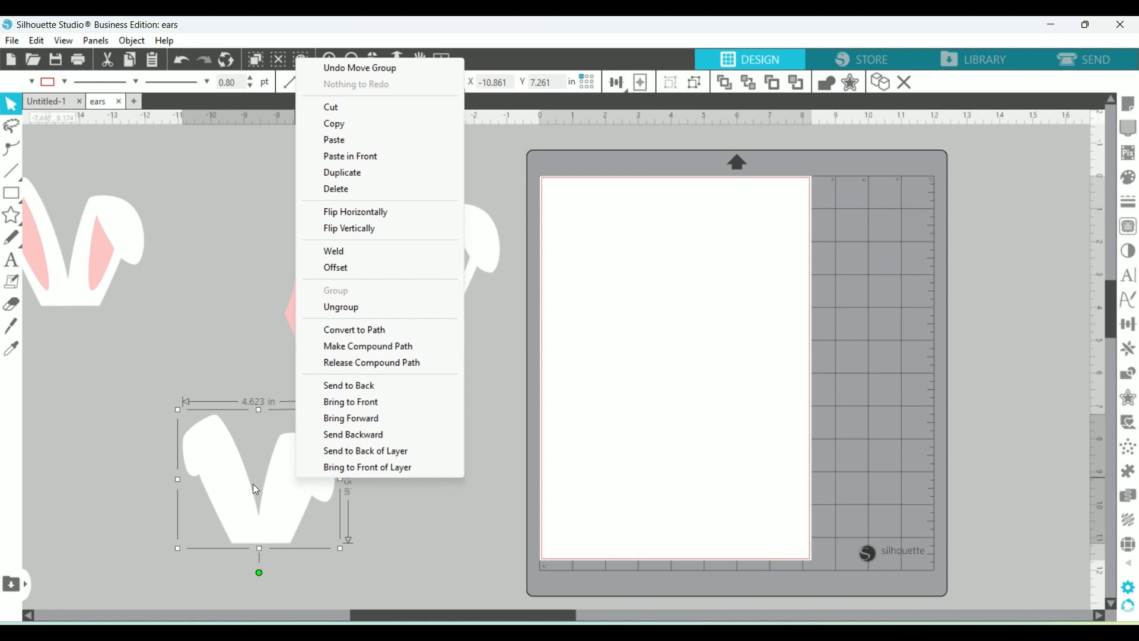
click(208, 465)
click(205, 460)
click(31, 81)
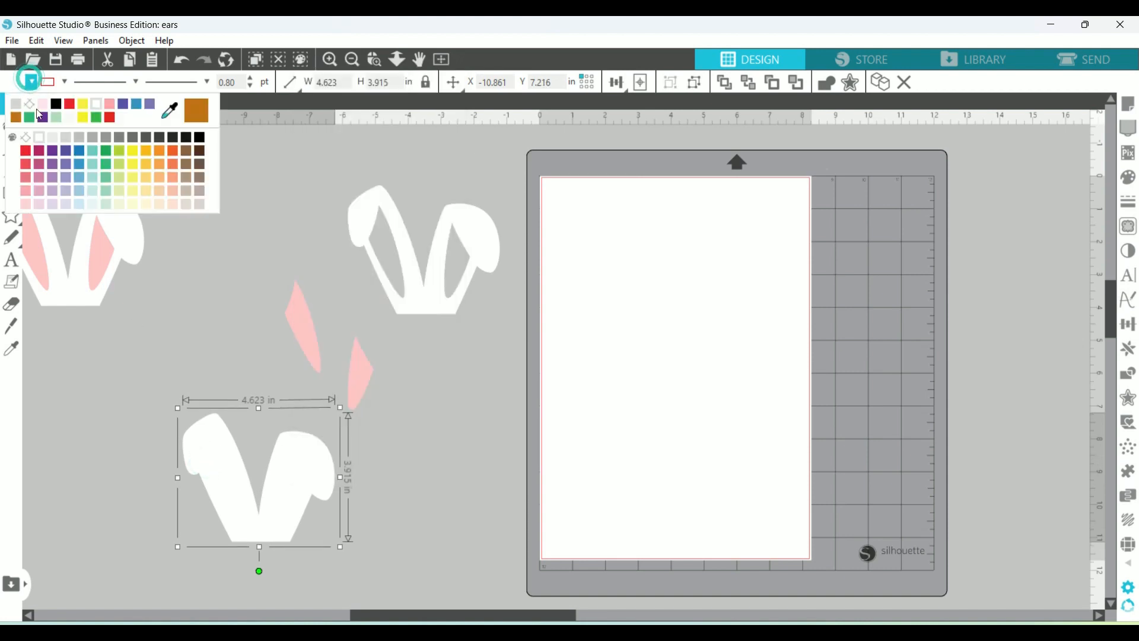
click(70, 104)
click(501, 440)
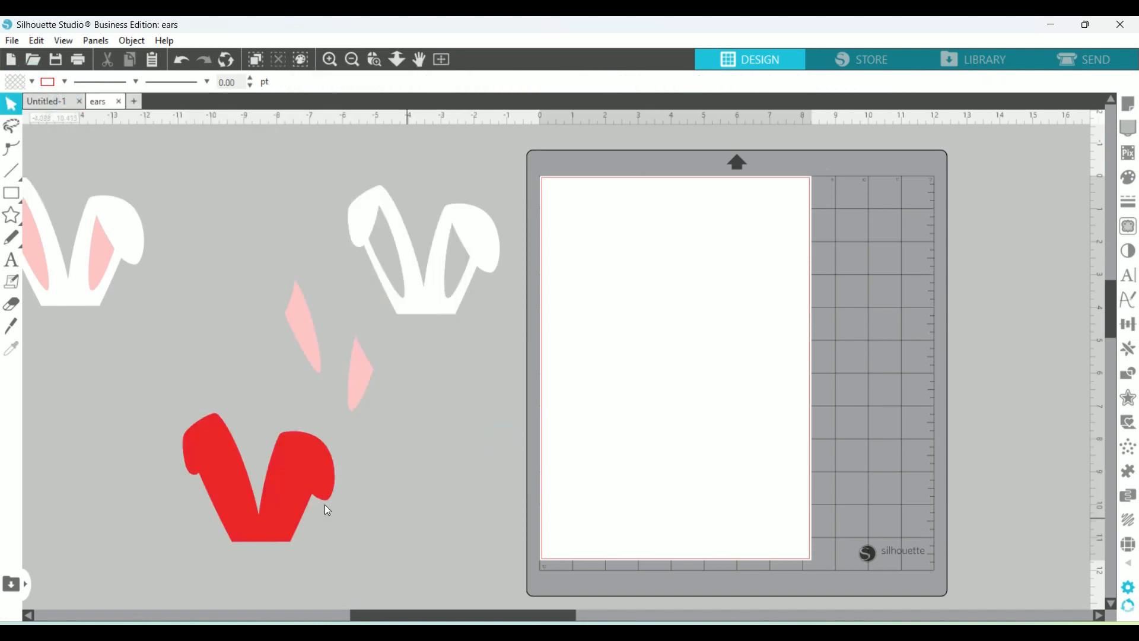
Step: Bring the white cut-out ears to the front and align them over the red solid ears as a layered design
drag(271, 481, 232, 433)
click(242, 437)
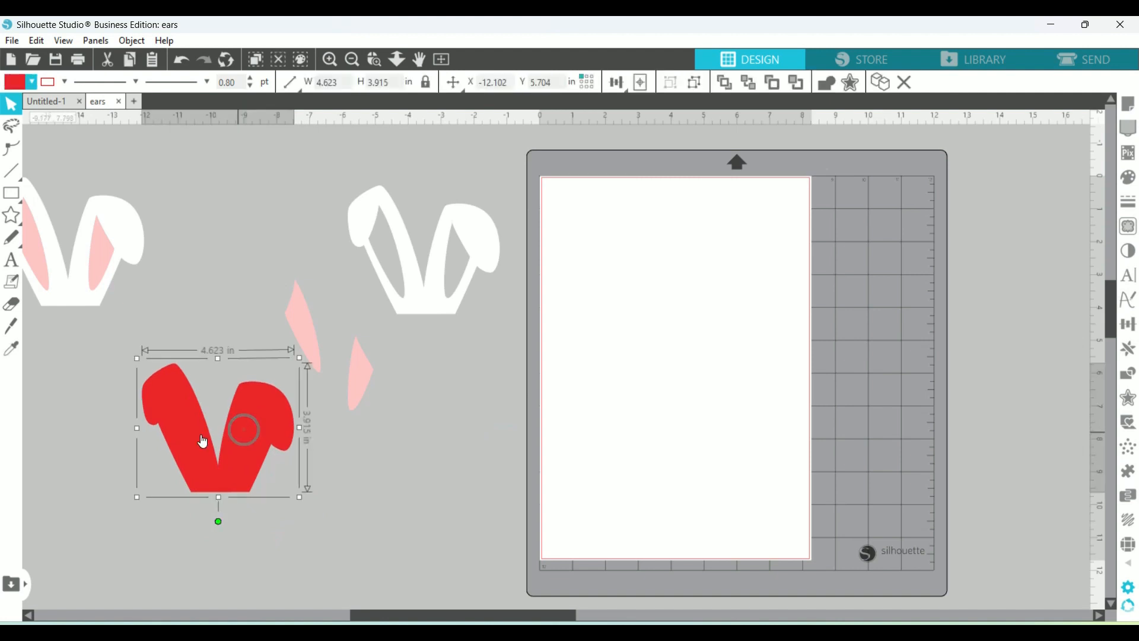
drag(484, 235, 315, 503)
right_click(315, 502)
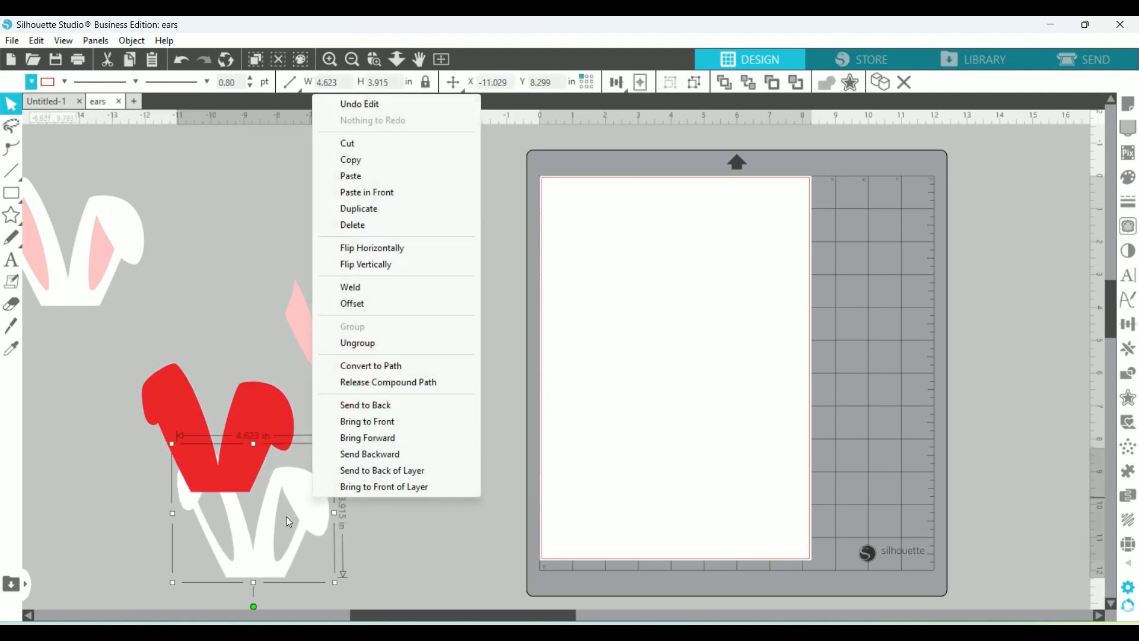
click(389, 419)
drag(338, 527, 289, 432)
click(356, 489)
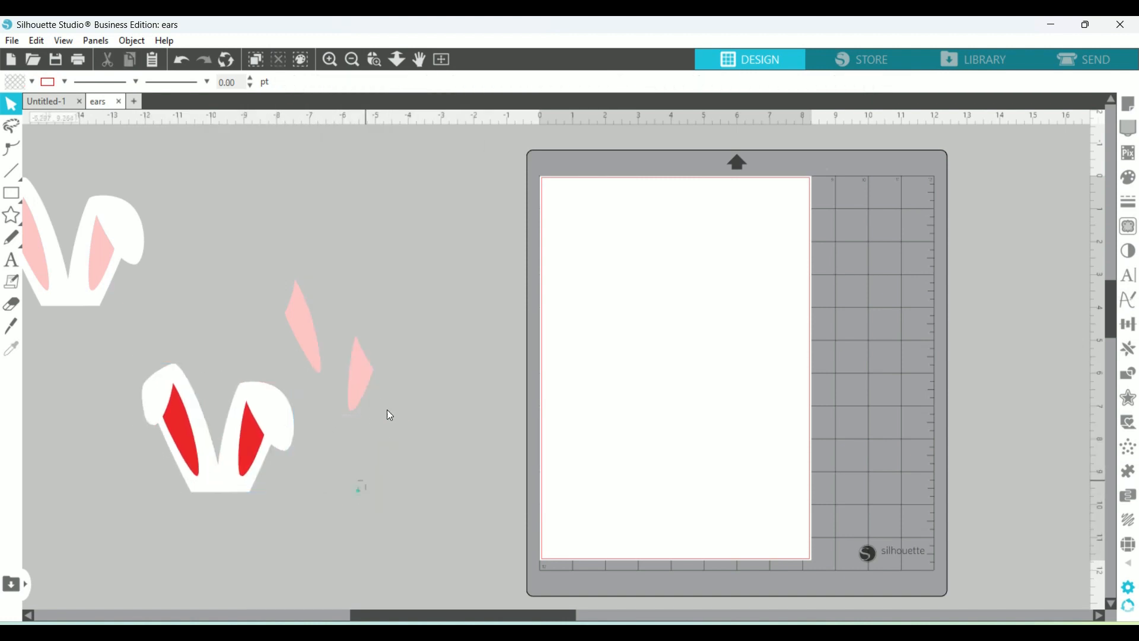
Step: Bring the two pink inner-ear pieces to the front and place them over the red openings of the white ears
drag(367, 374, 251, 510)
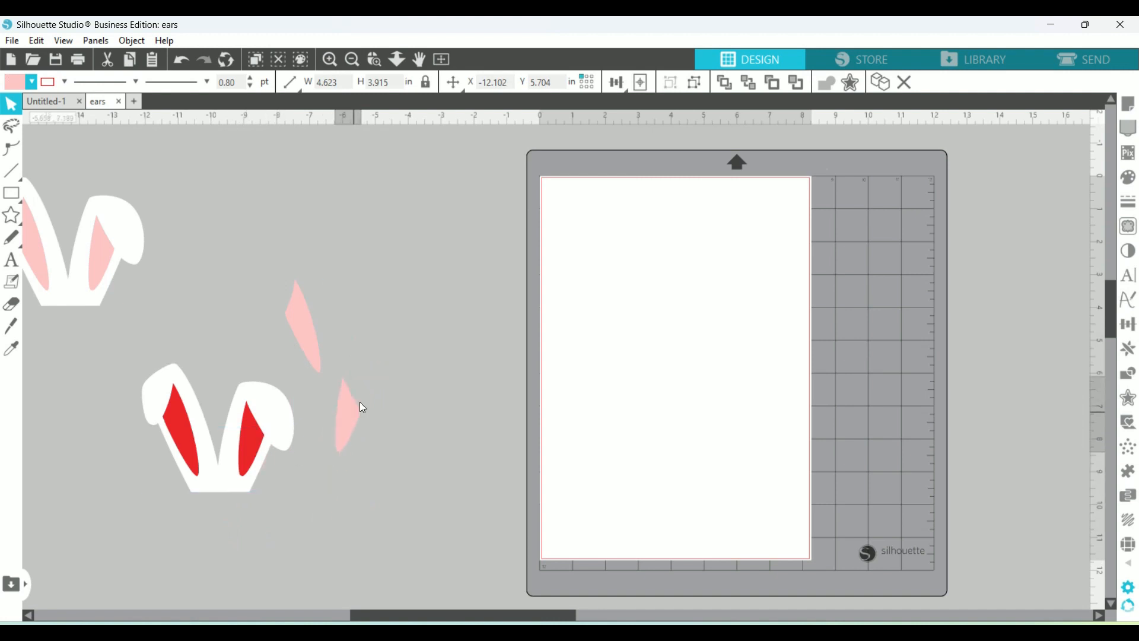
drag(284, 279, 446, 418)
click(445, 414)
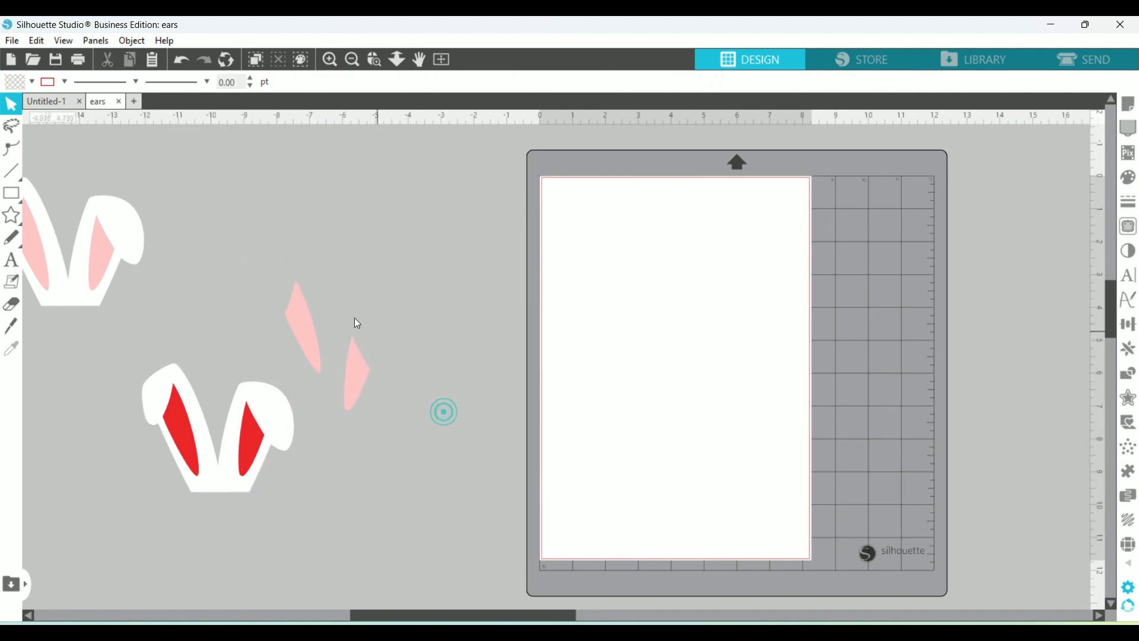
drag(303, 252, 376, 355)
right_click(376, 355)
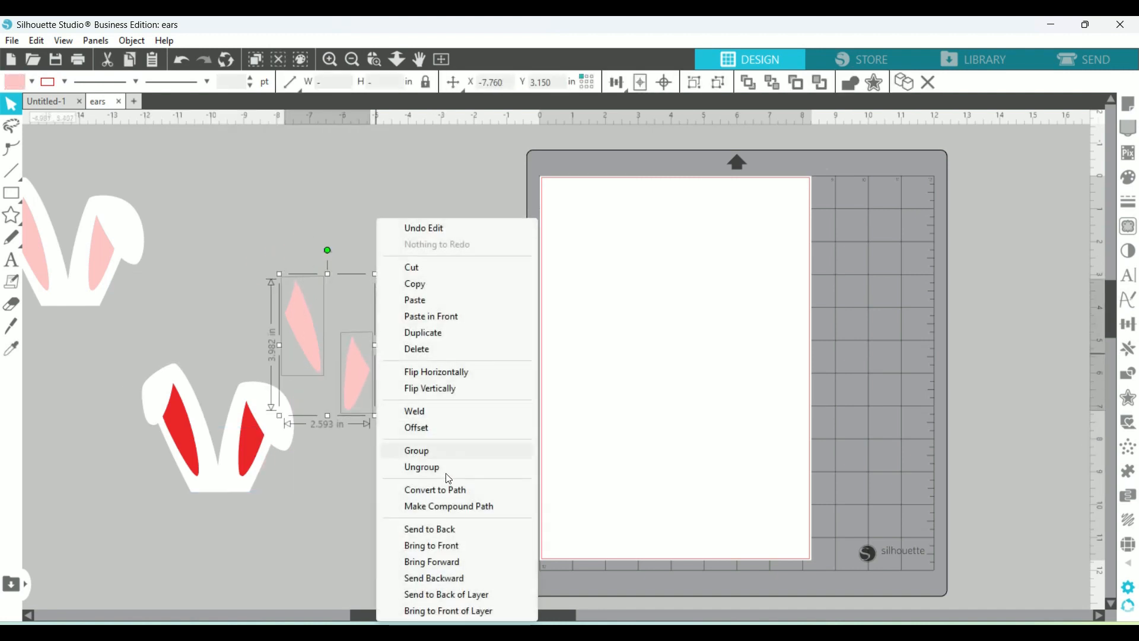
click(432, 545)
drag(350, 381, 242, 444)
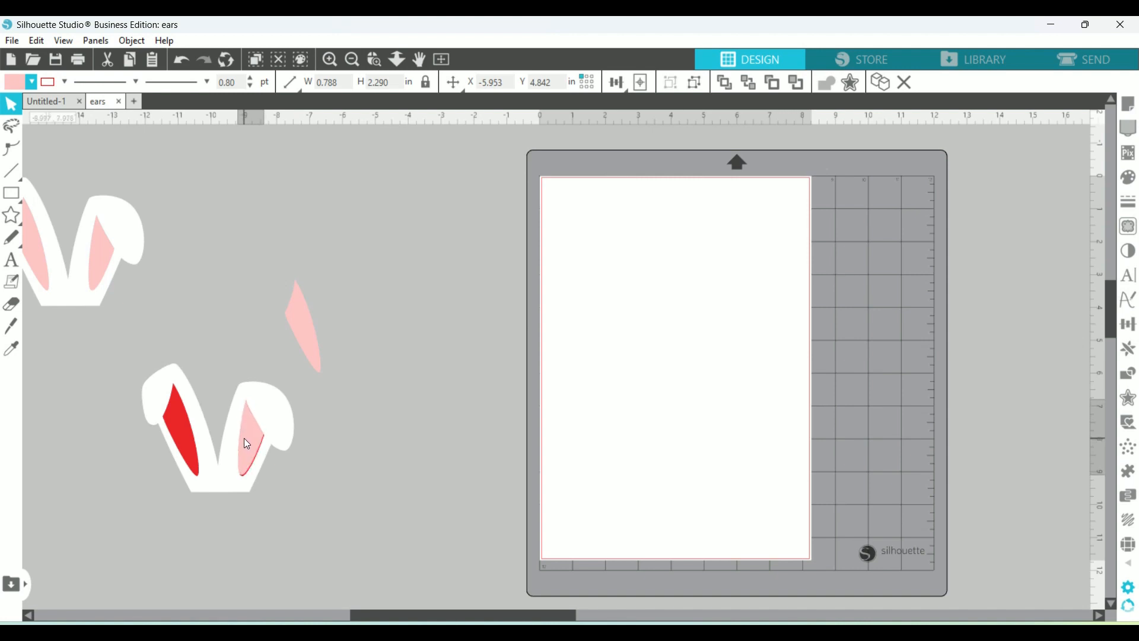
drag(311, 344, 189, 447)
click(388, 485)
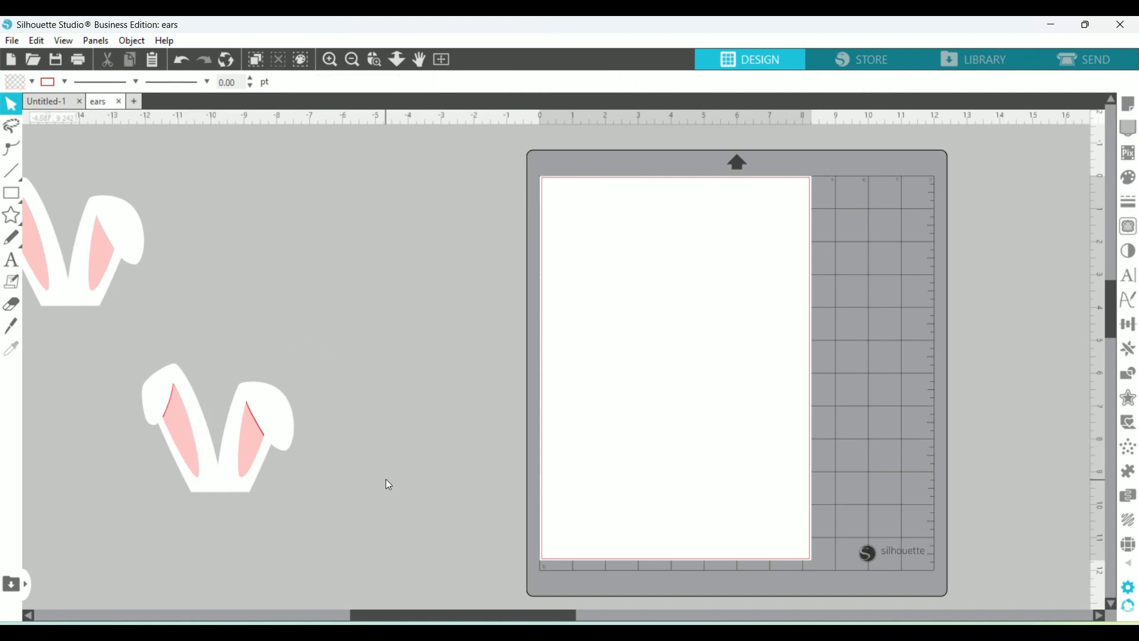
Step: Move the red solid ears out from under the layered design and fill them with pale pink
drag(283, 401, 440, 270)
click(31, 81)
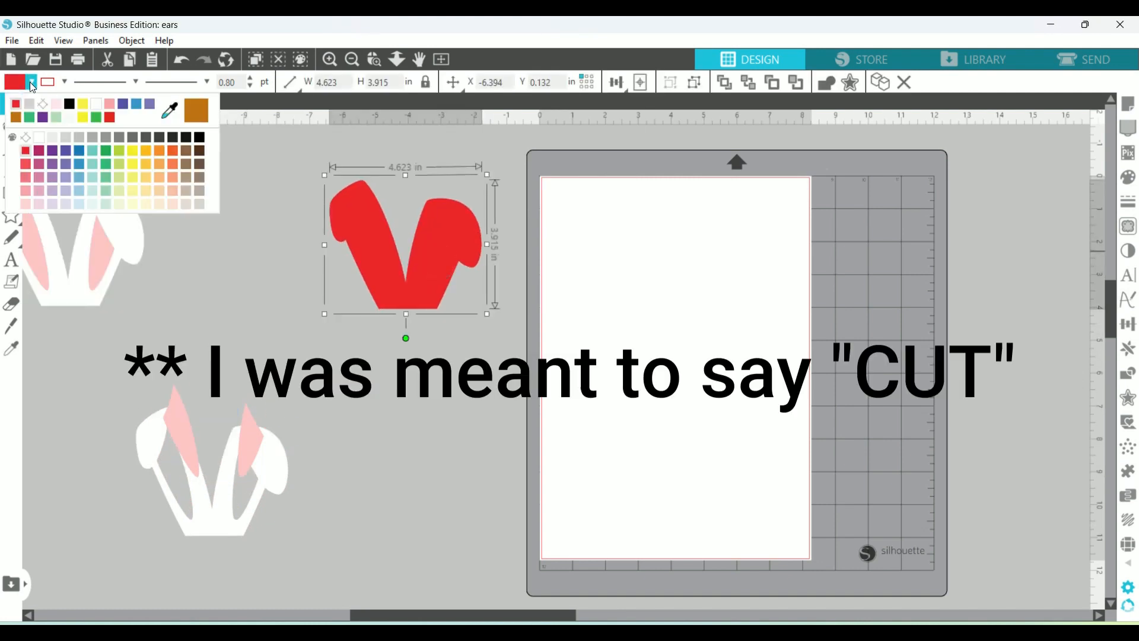
click(55, 105)
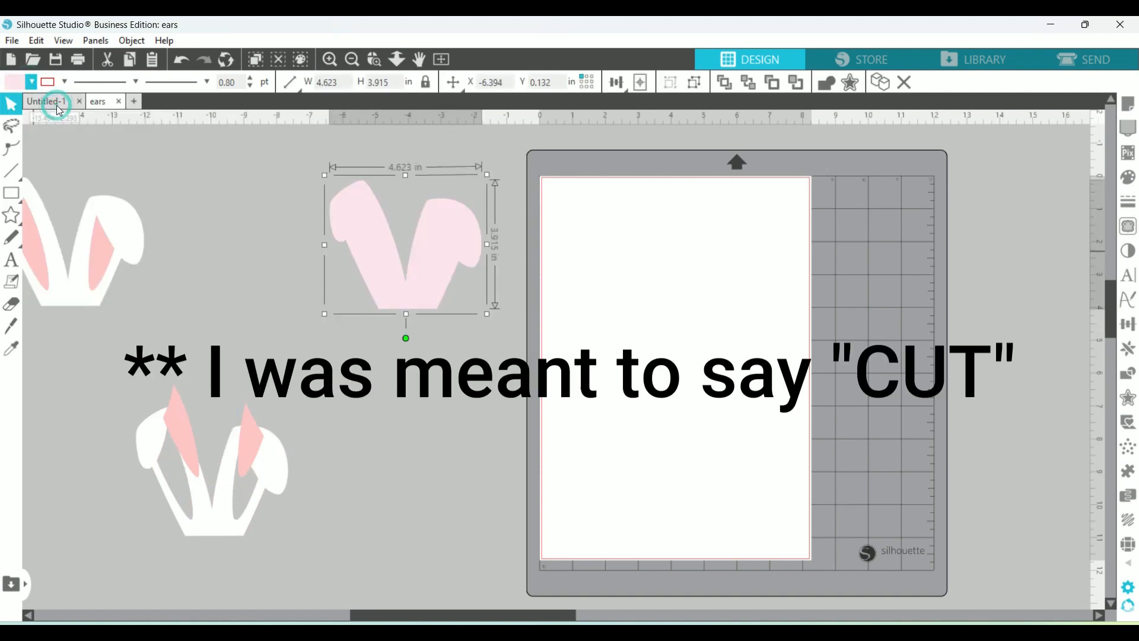
click(310, 355)
drag(430, 242, 414, 341)
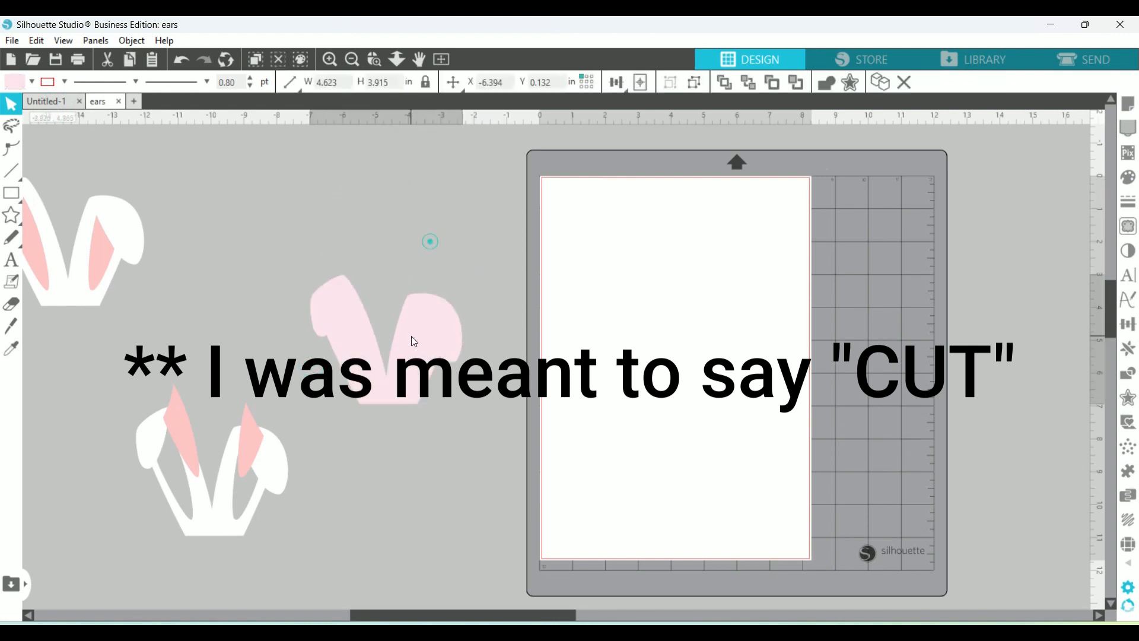
Step: Stack the white cut-out ears and both pink inner-ear pieces on the pale pink solid ears
drag(275, 472, 450, 348)
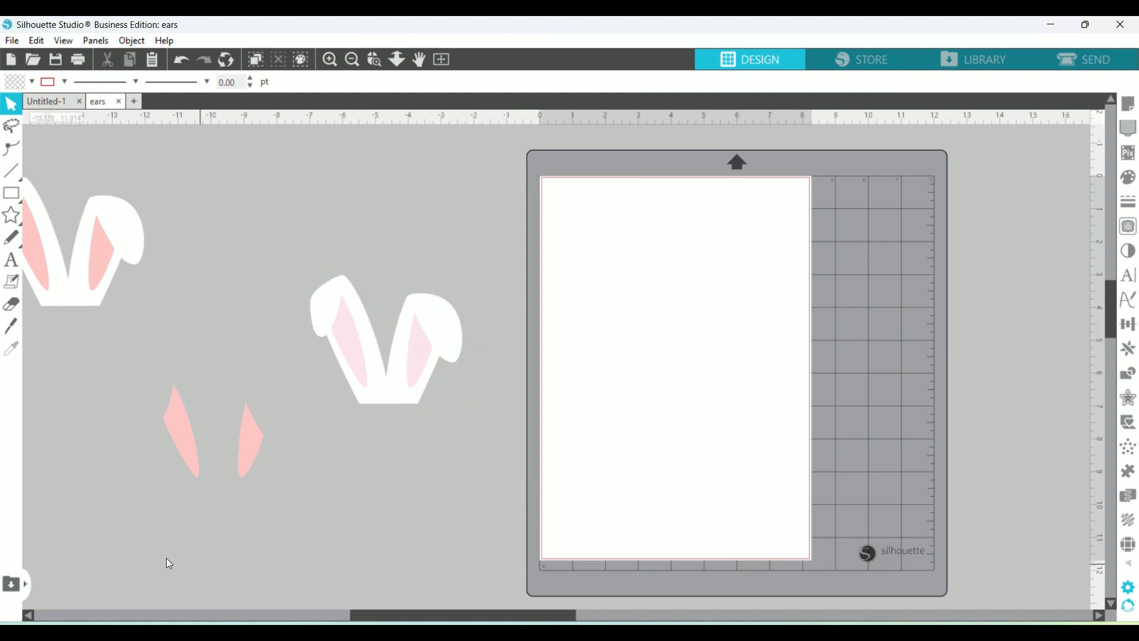
drag(457, 326, 433, 321)
click(424, 323)
drag(249, 448, 421, 370)
drag(178, 430, 343, 343)
click(129, 507)
click(200, 477)
Step: Separate the layers, moving the white cut-out ears below the pink inner pieces and the pale pink solid ears above them
drag(396, 398, 371, 502)
drag(440, 326, 434, 245)
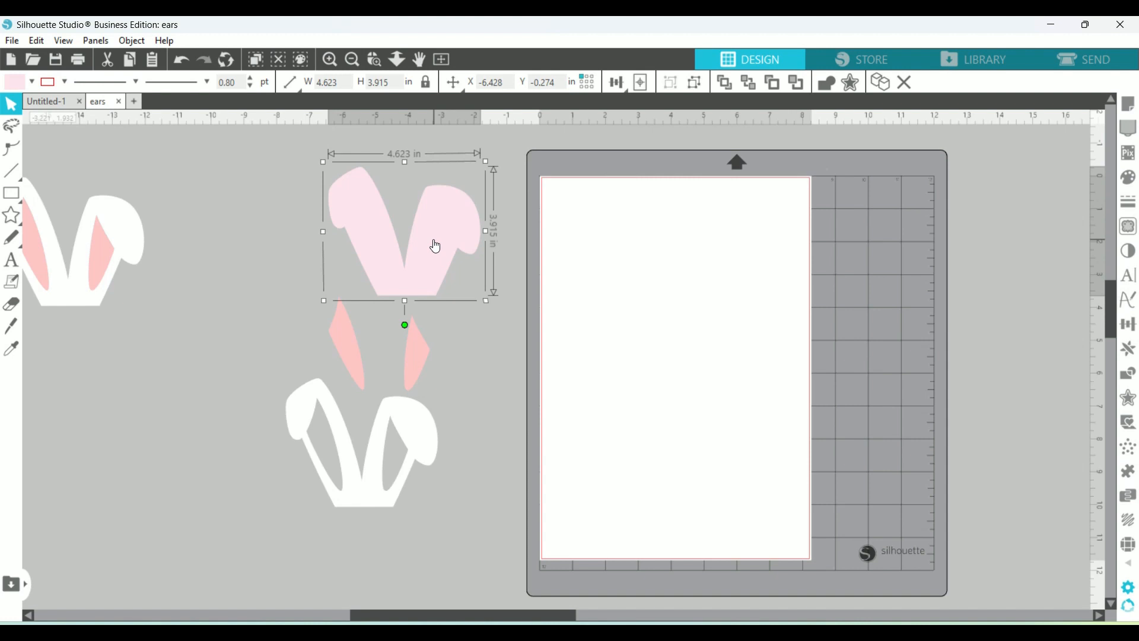
drag(435, 246, 440, 235)
click(118, 390)
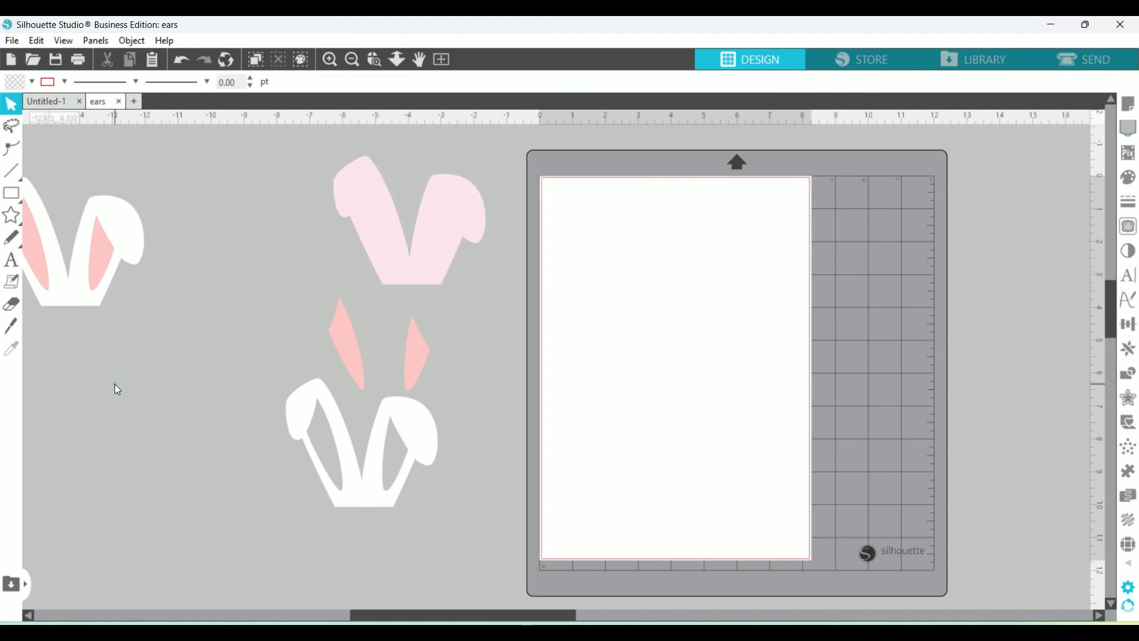
click(406, 254)
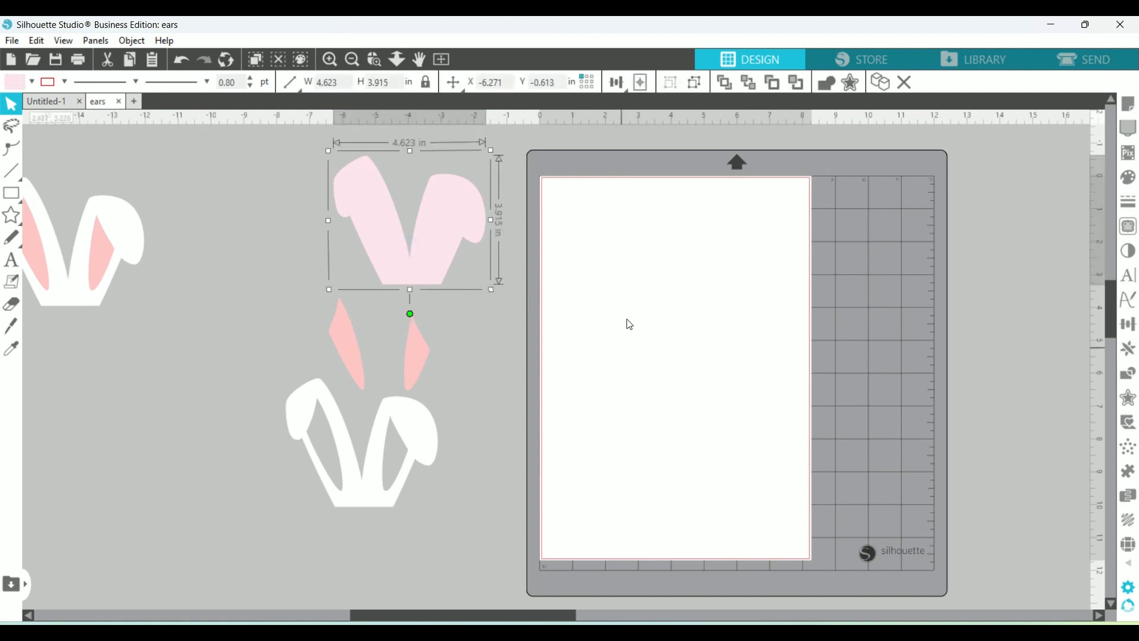
click(170, 397)
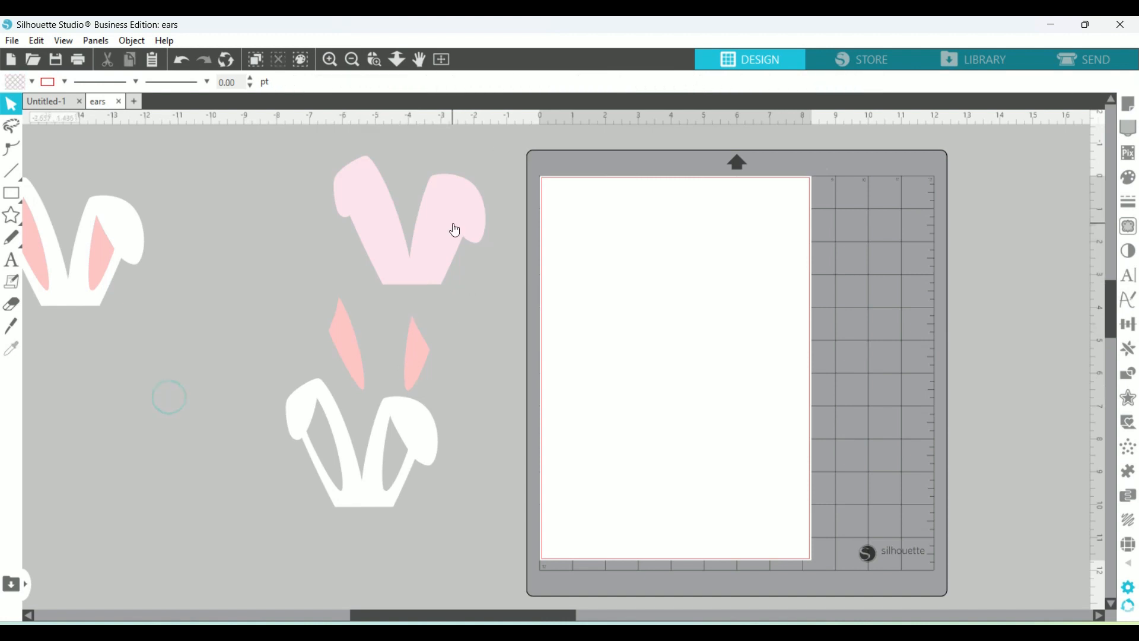
Step: Duplicate the pale pink solid ears, fill the copy with white and place it beside the white cut-out ears
right_click(433, 239)
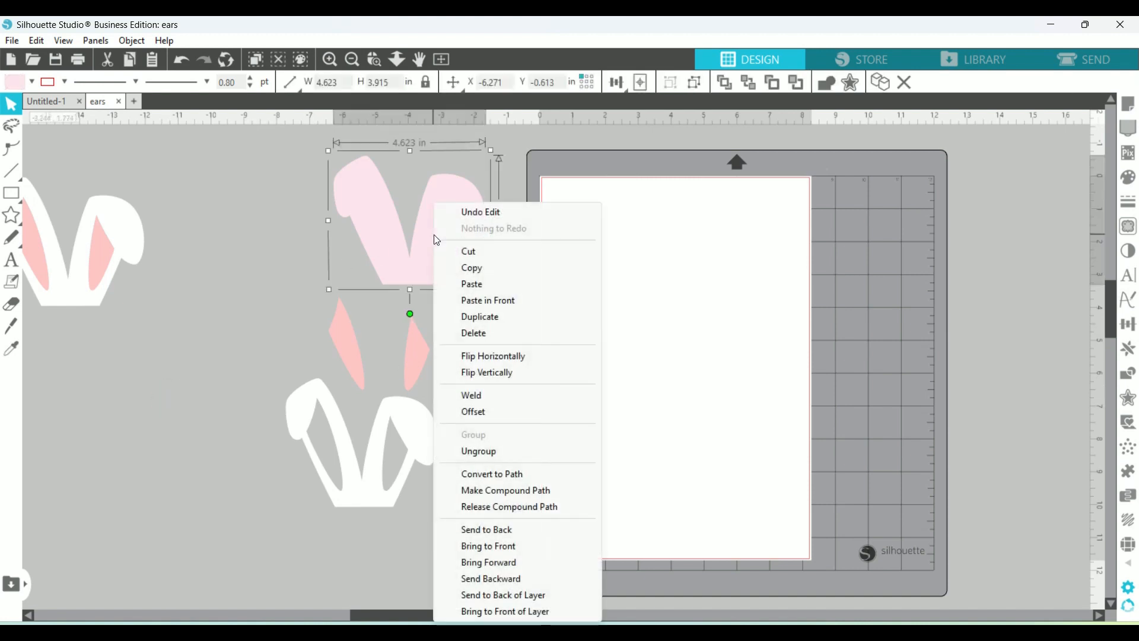
click(481, 316)
drag(460, 227, 211, 386)
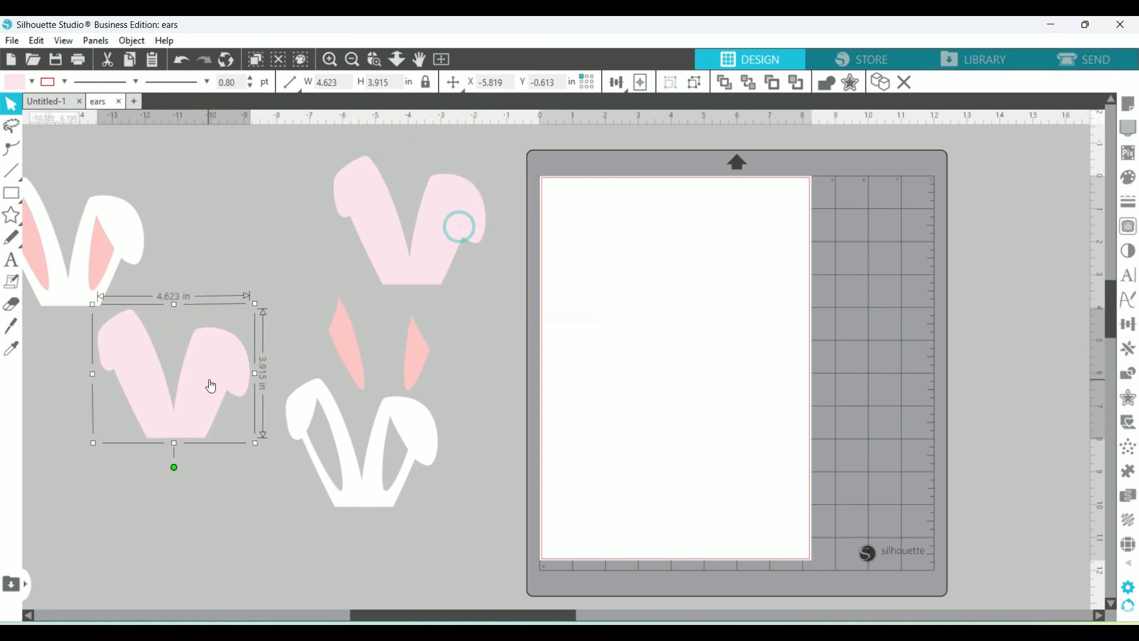
click(32, 82)
click(95, 106)
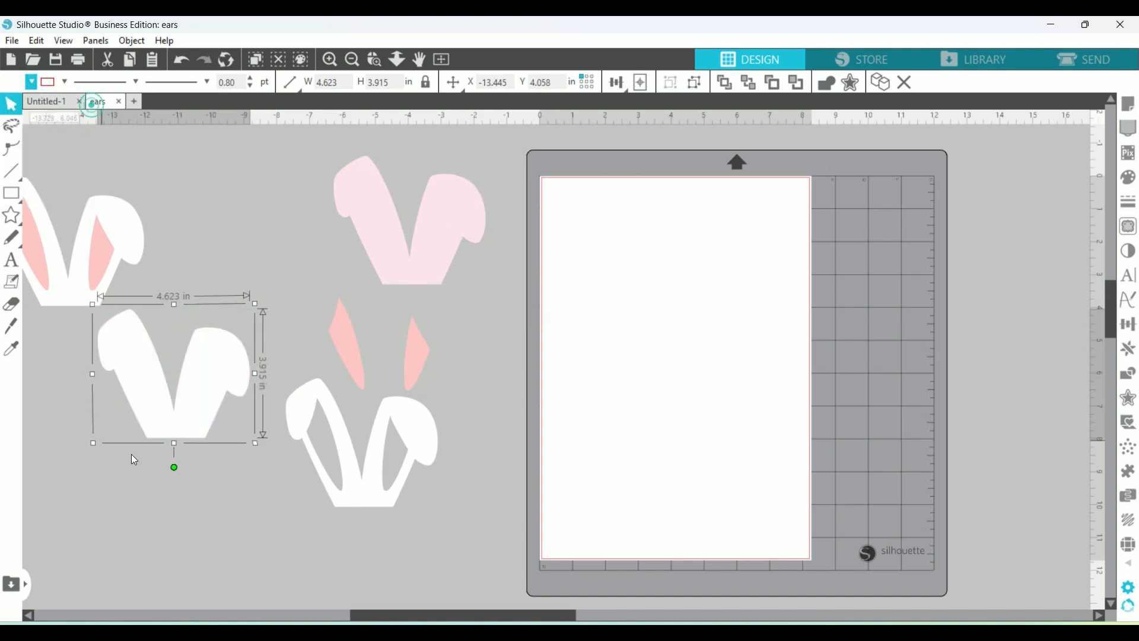
drag(191, 381, 248, 485)
Step: Move the pale pink solid ears closer to the other layer pieces, just above the pink inner ears
click(444, 207)
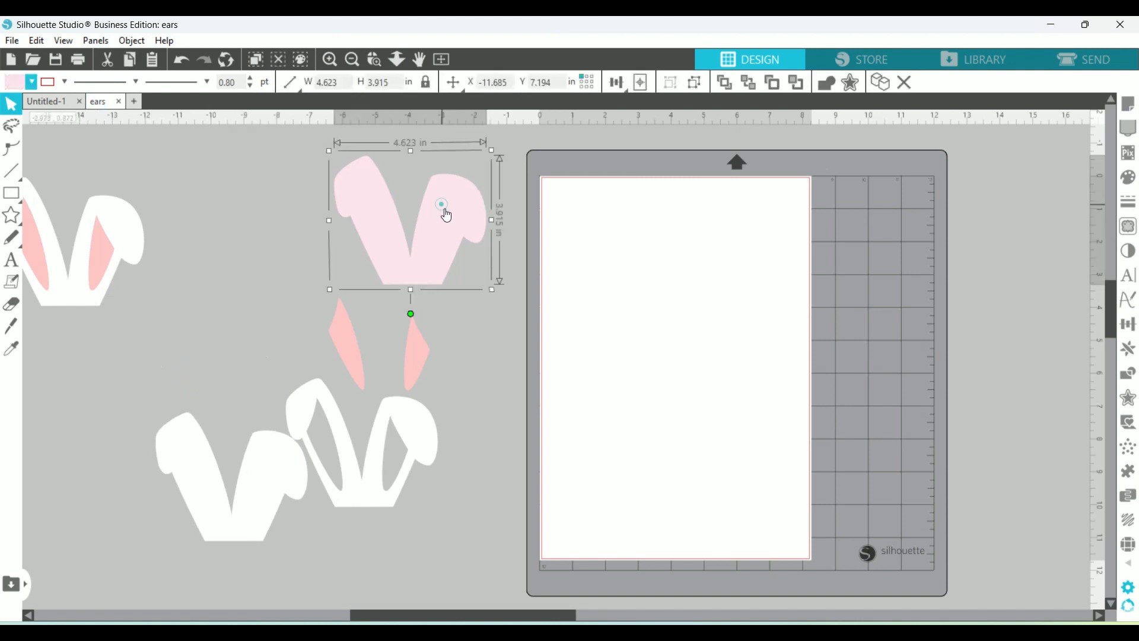
drag(444, 207, 367, 233)
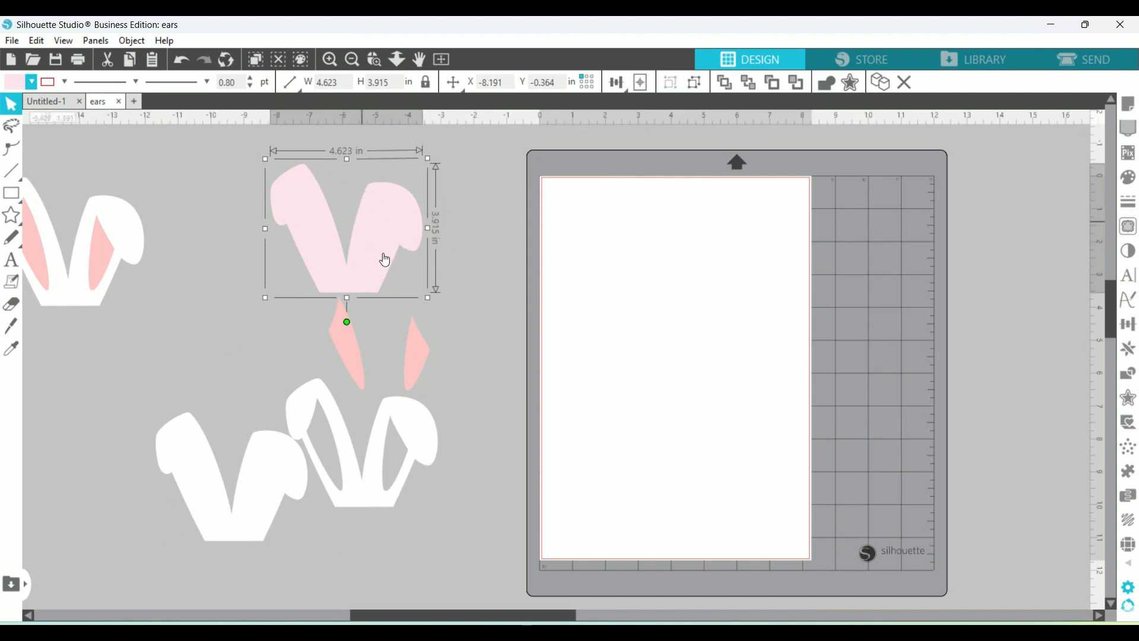
click(467, 255)
click(333, 269)
Step: Scale all the separated layer pieces down together until the pale pink ears are about 4.4 in wide
drag(182, 561, 503, 257)
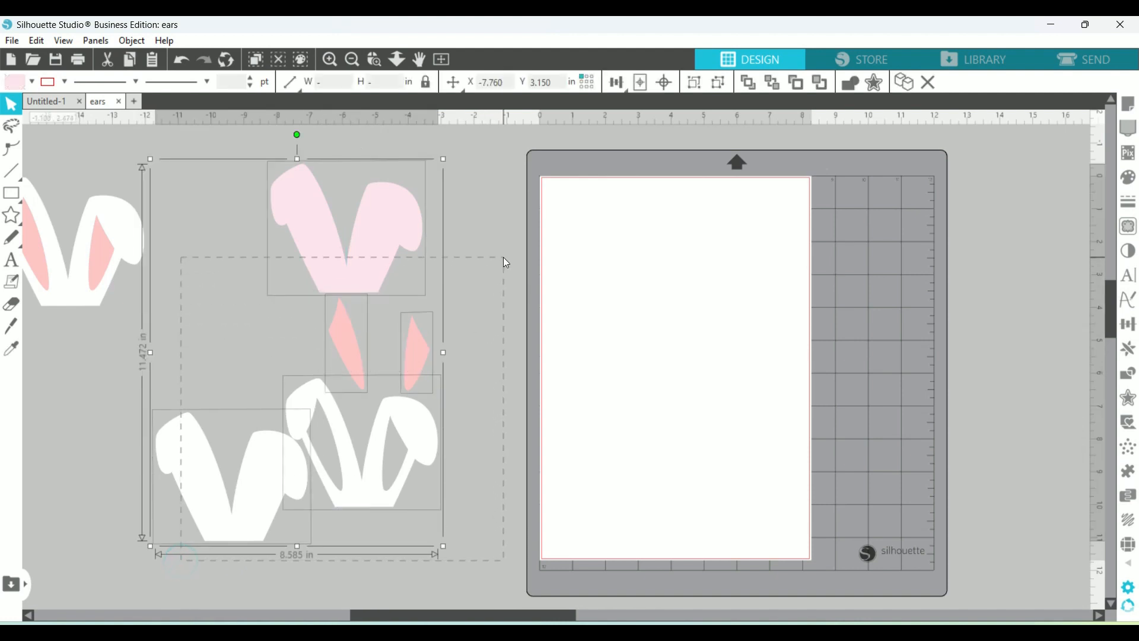
click(444, 161)
drag(249, 153, 475, 512)
drag(444, 160, 432, 179)
click(464, 190)
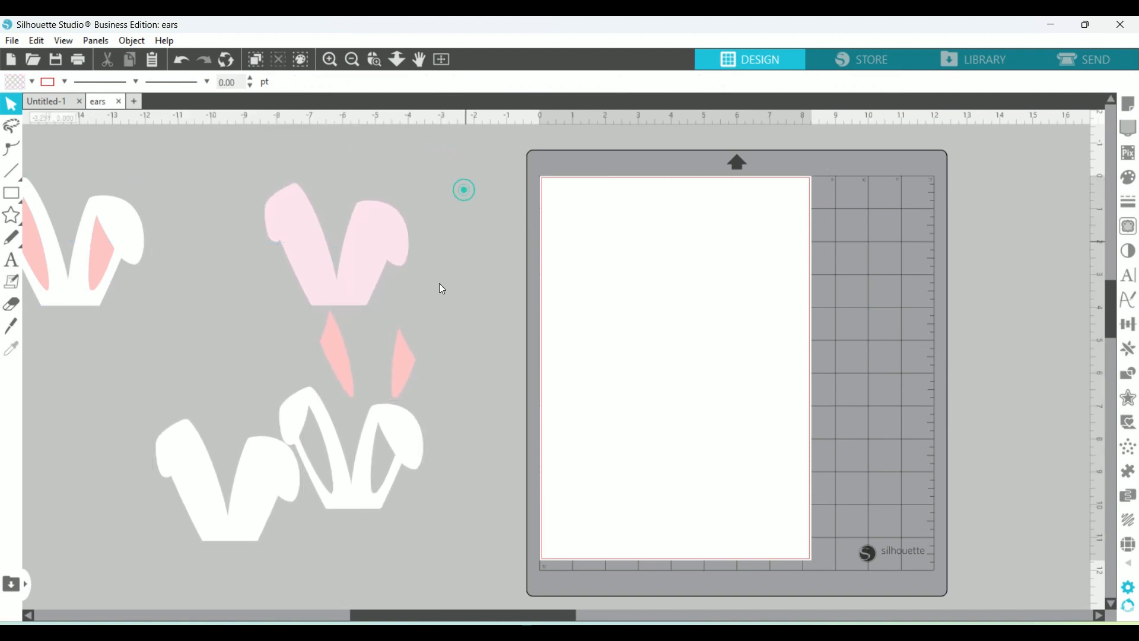
click(364, 267)
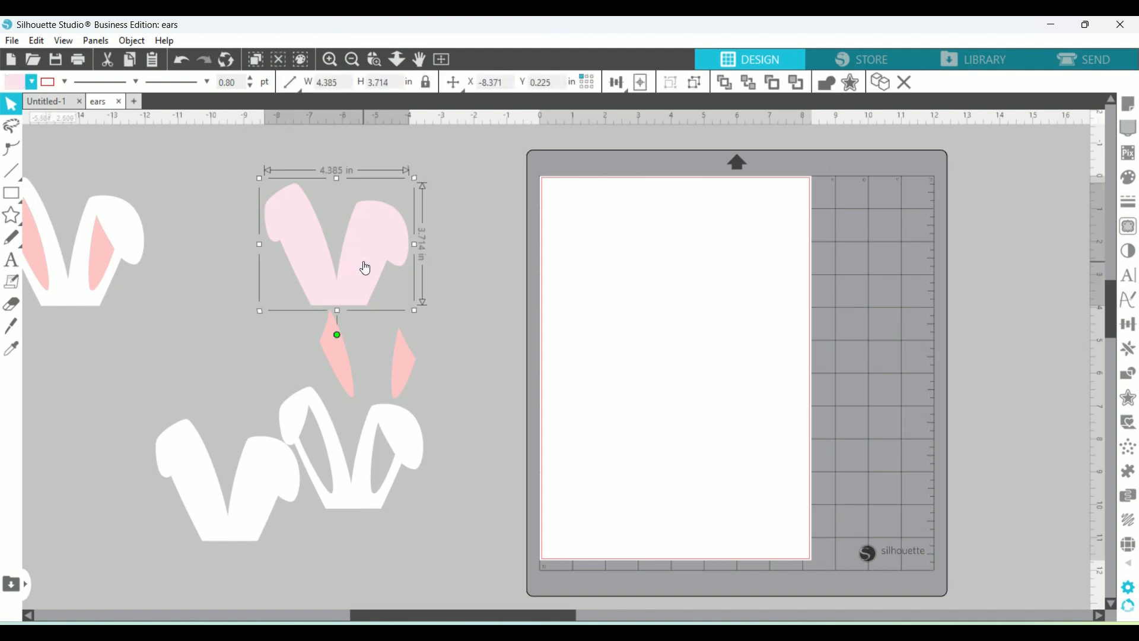
Step: Scale the layer pieces down together to about 4.2 in wide for the pale pink ears, which are shifted nearer the mat
click(457, 273)
drag(152, 161, 483, 503)
click(426, 176)
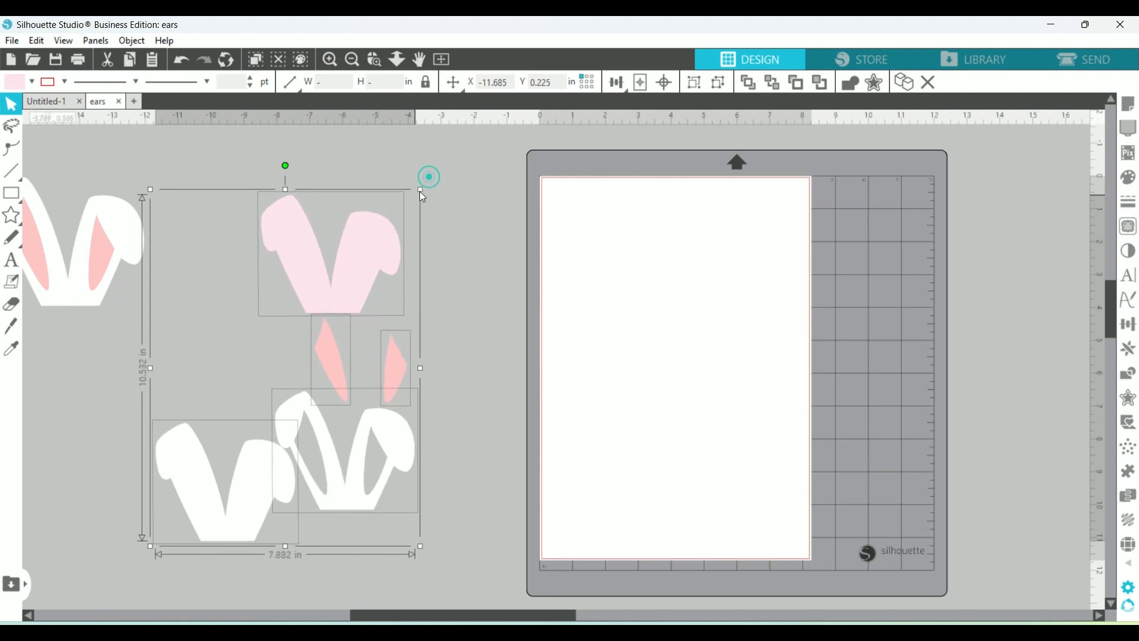
click(356, 242)
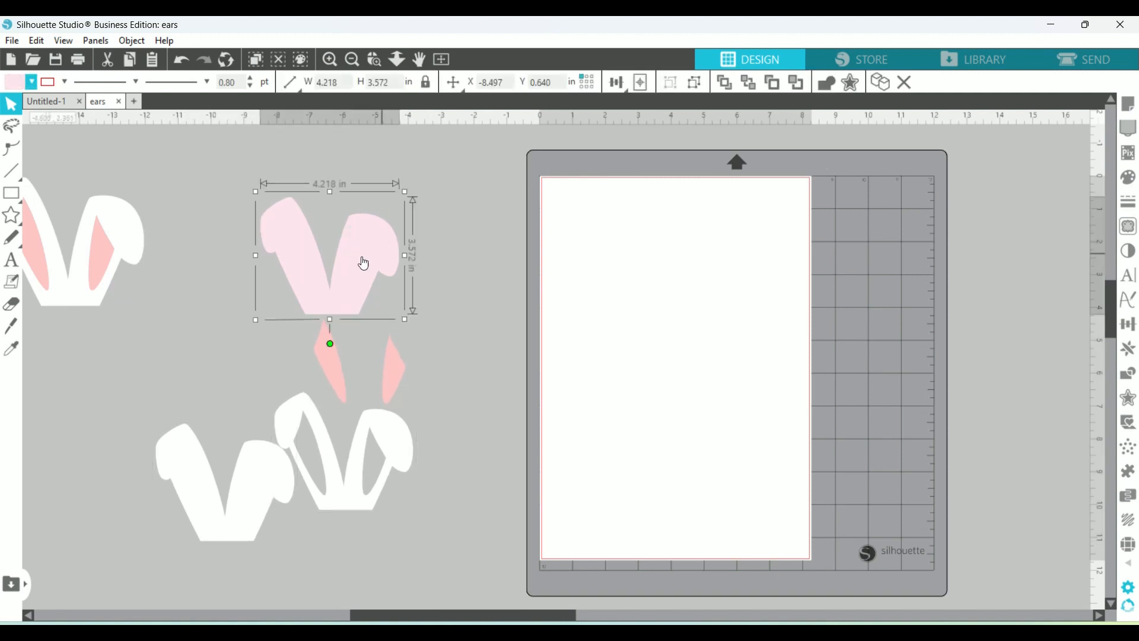
click(490, 230)
drag(356, 249, 432, 225)
Step: Set the media size to Auto (12x12) in the page setup
click(720, 250)
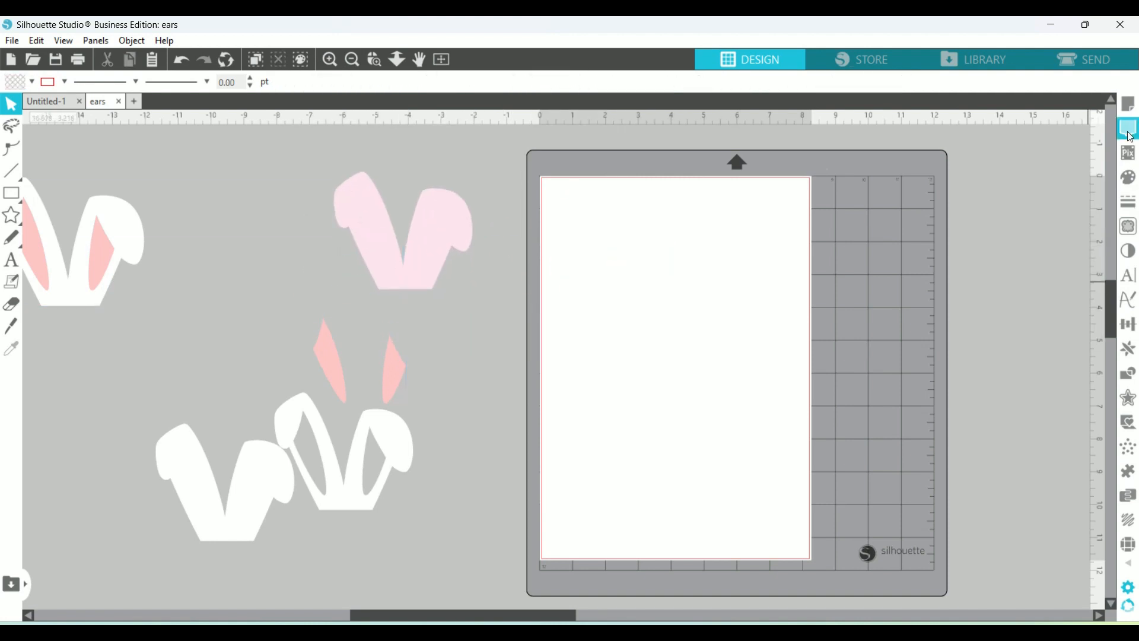
click(1130, 108)
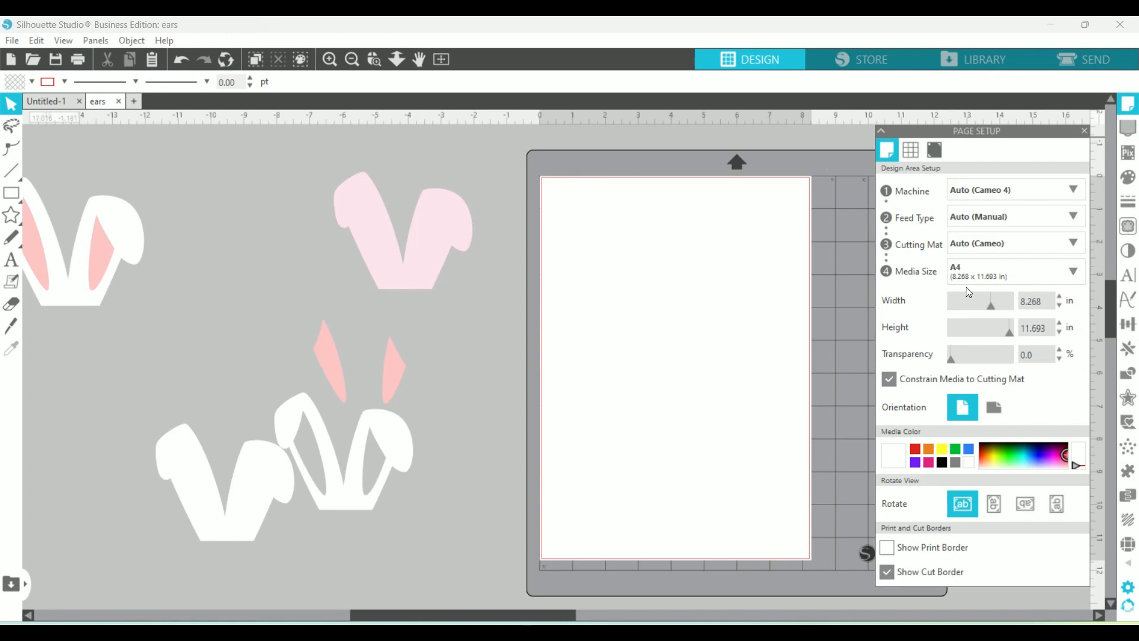
click(965, 269)
click(995, 297)
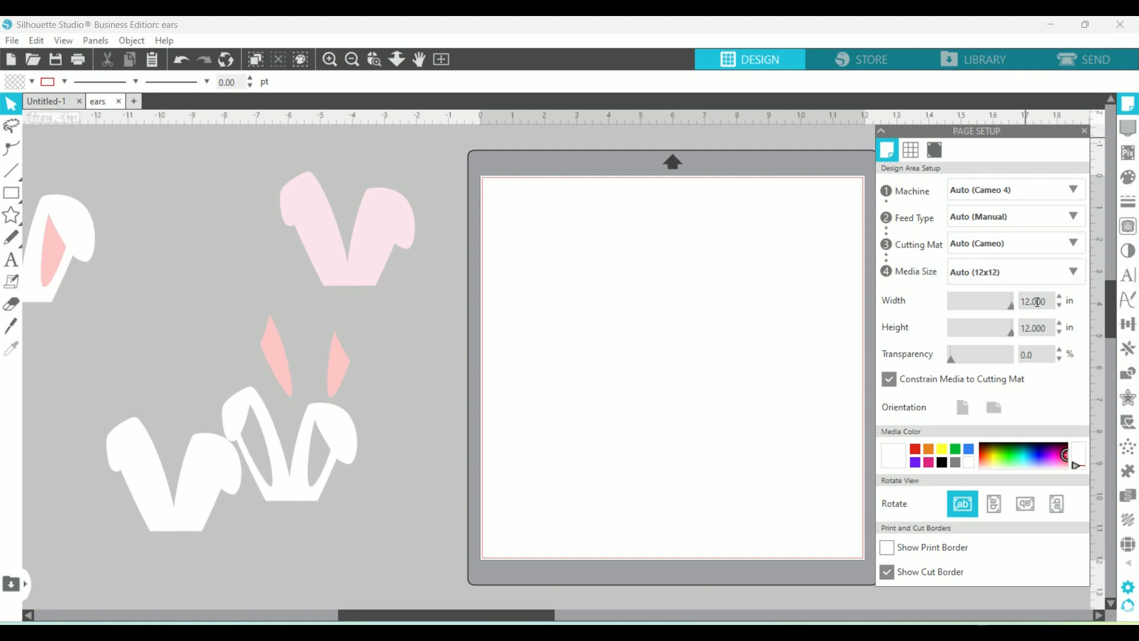
click(990, 274)
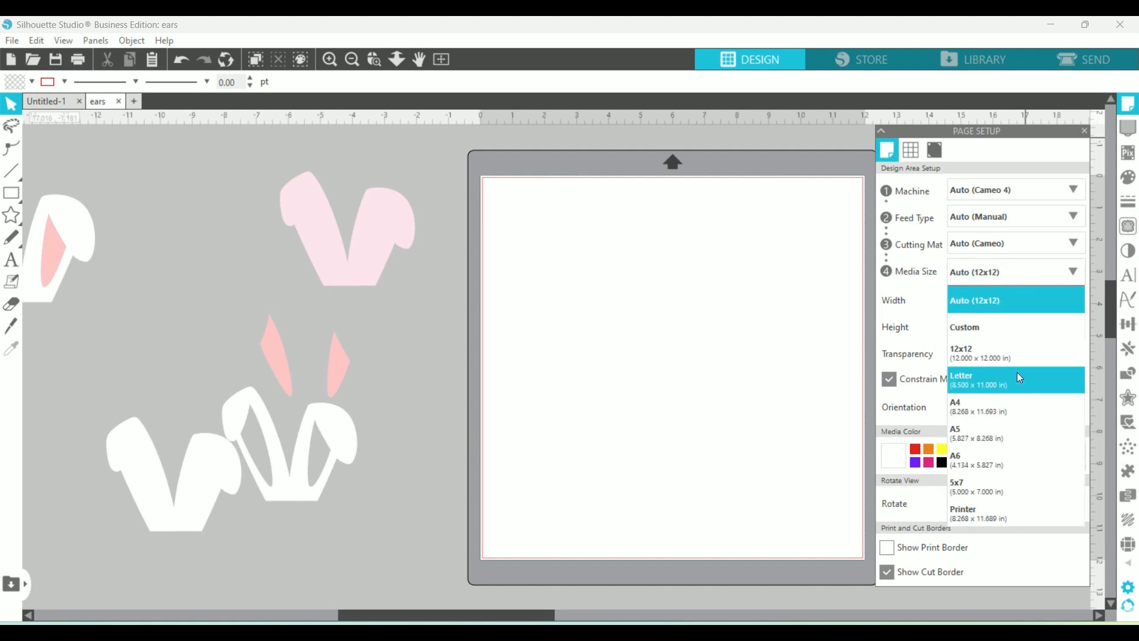
click(985, 299)
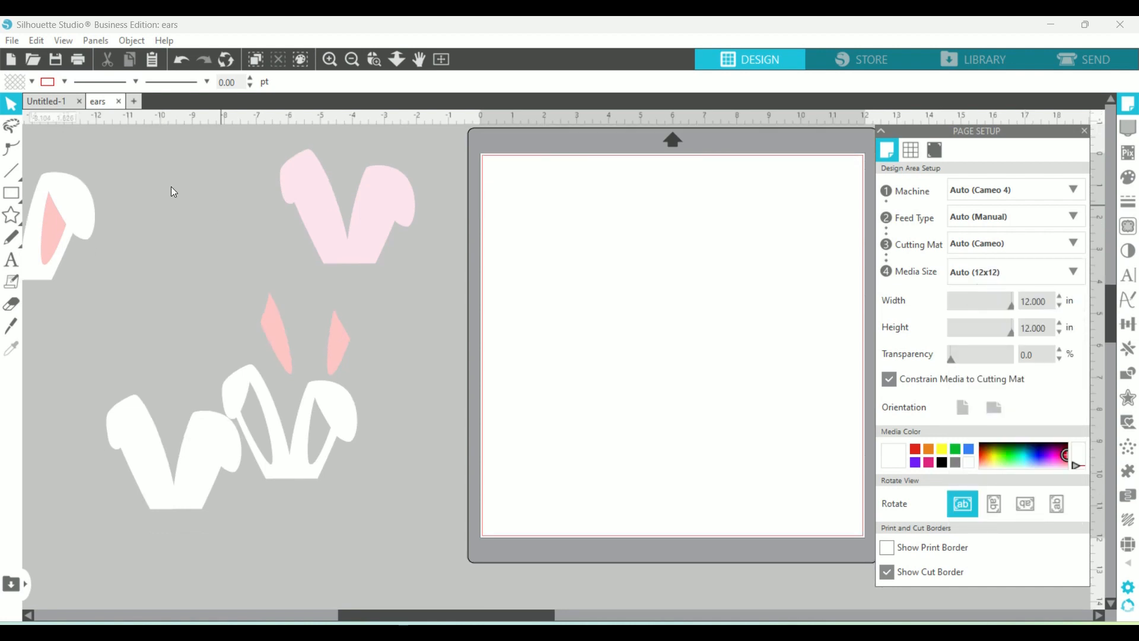
Step: Scale all the separated layer pieces down together until the pale pink solid ears are about 3 in wide
drag(128, 139, 439, 496)
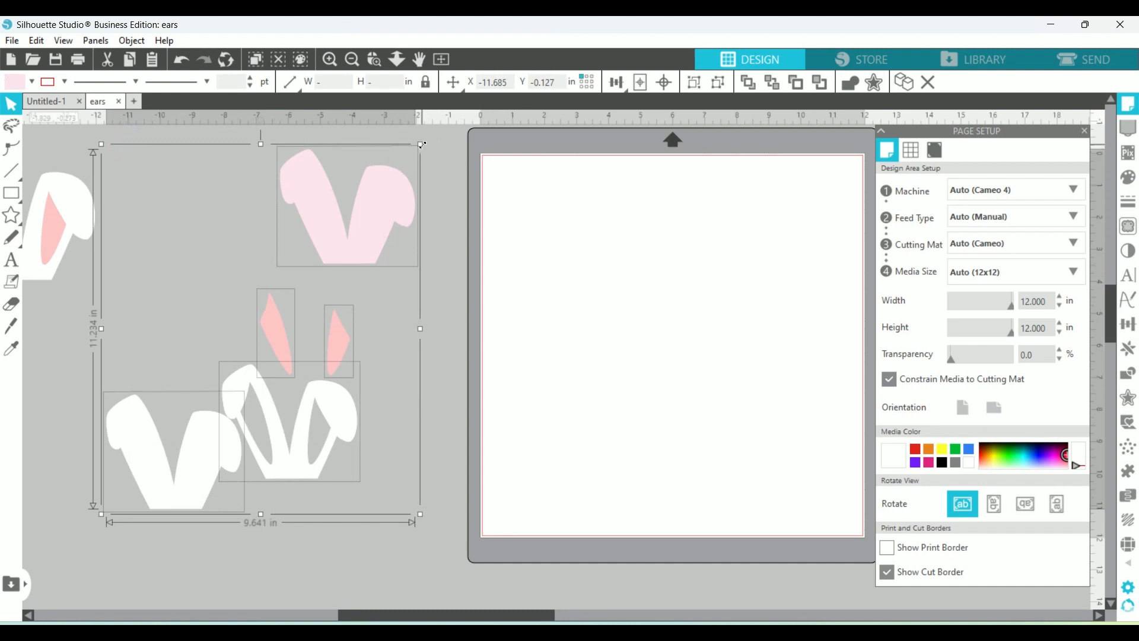
drag(422, 145, 360, 222)
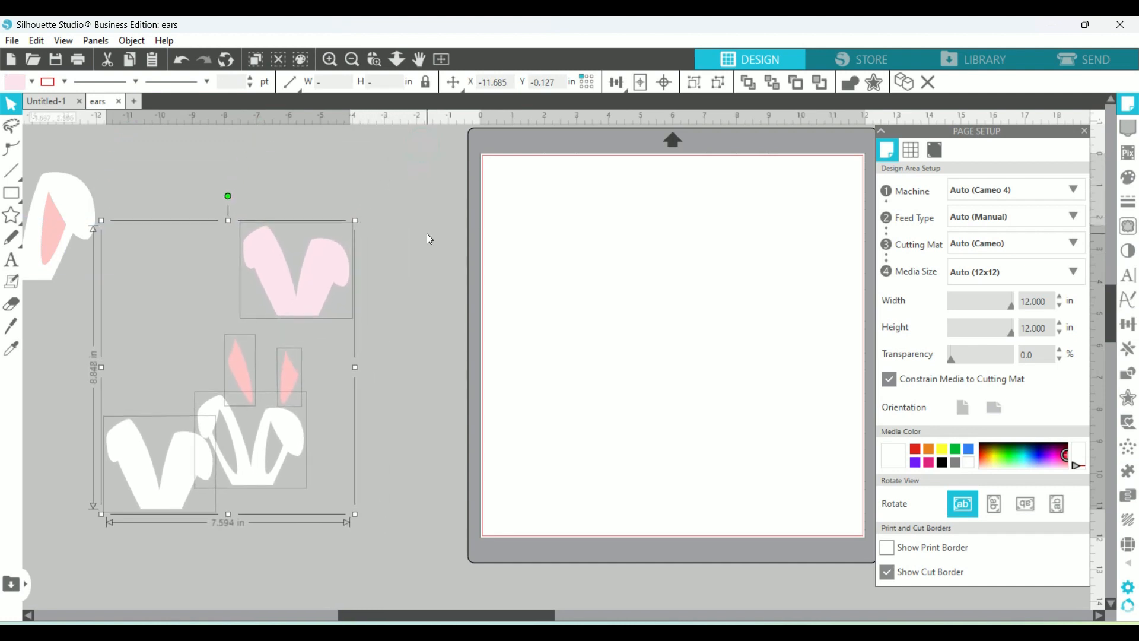
click(427, 234)
click(324, 283)
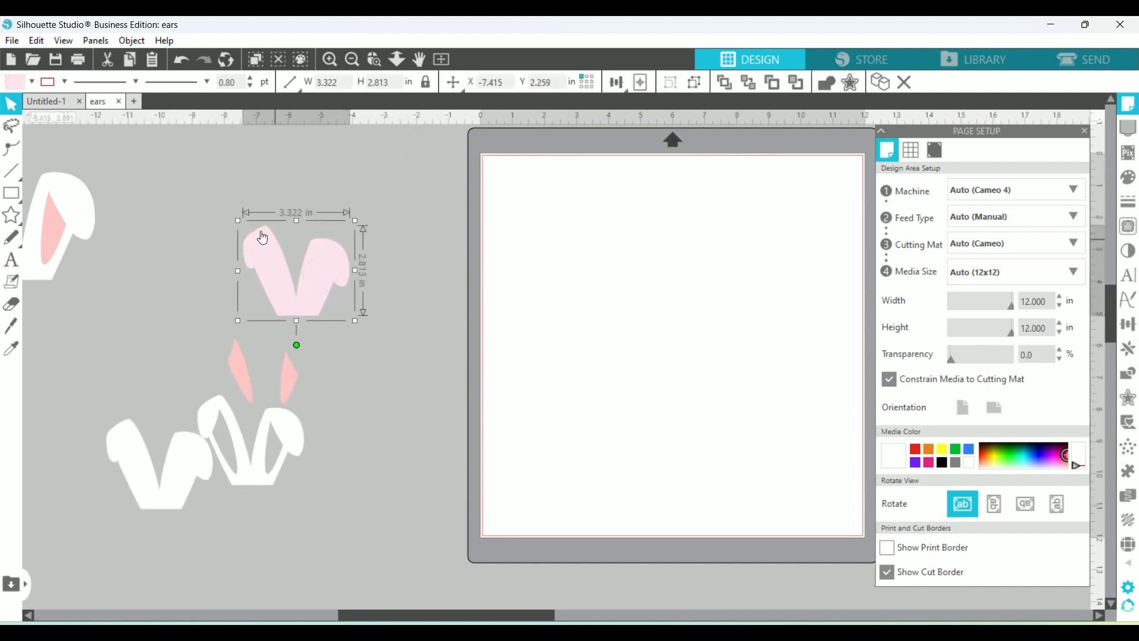
drag(116, 194, 376, 501)
drag(354, 219, 334, 247)
click(385, 265)
click(311, 289)
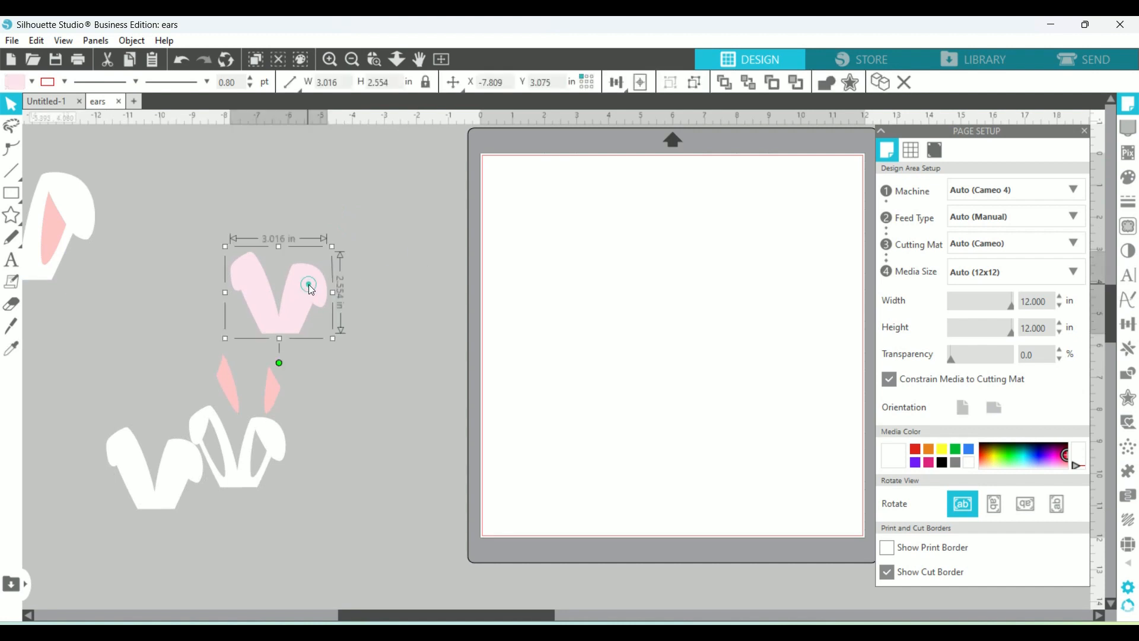
click(383, 401)
Step: Place the pale pink solid ears in the mat's upper-left corner with the two pink inner pieces beside them
drag(314, 290, 567, 202)
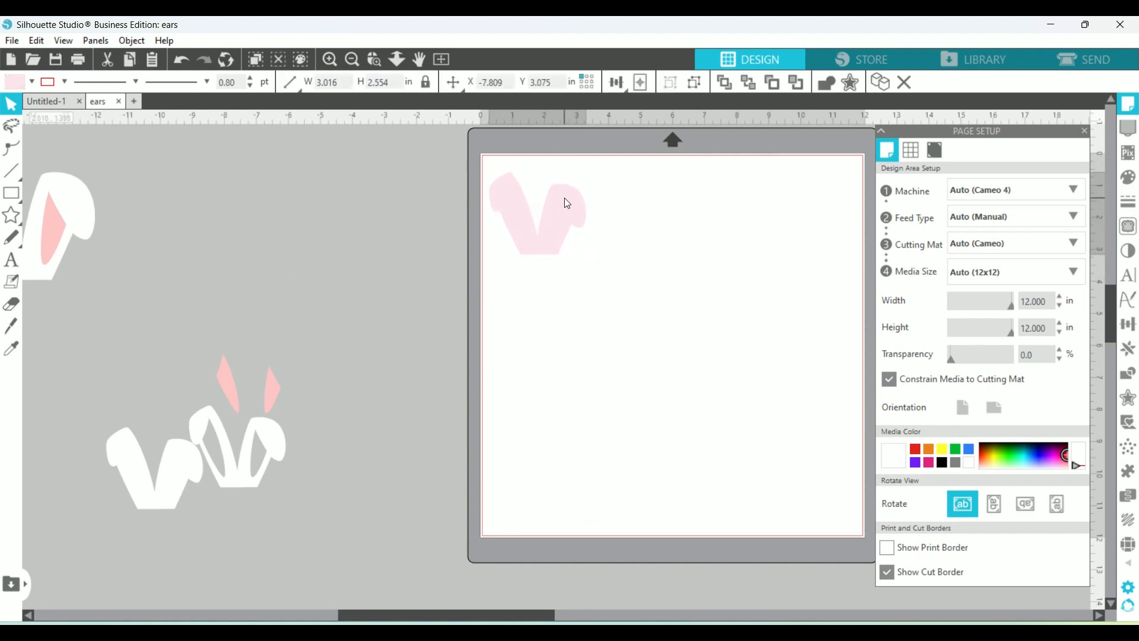
click(181, 403)
drag(196, 344, 650, 216)
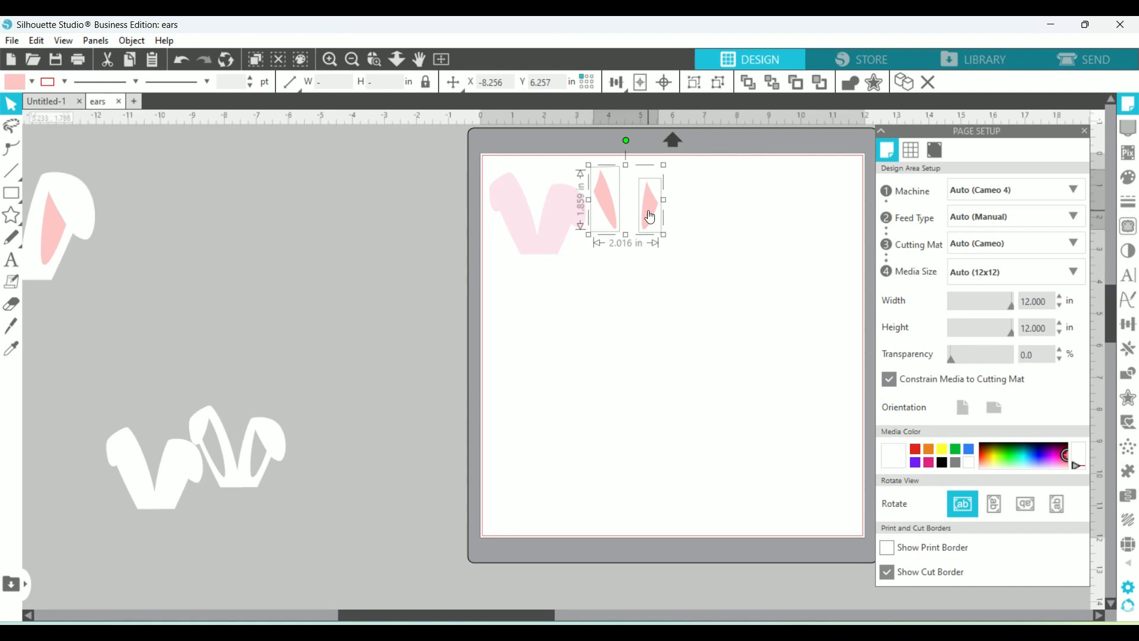
click(664, 288)
Step: Arrange the two pink inner-ear pieces one above the other, close beside the pale pink ears on the mat
drag(651, 204, 596, 248)
click(615, 243)
drag(613, 210, 609, 201)
click(611, 222)
drag(599, 245, 609, 194)
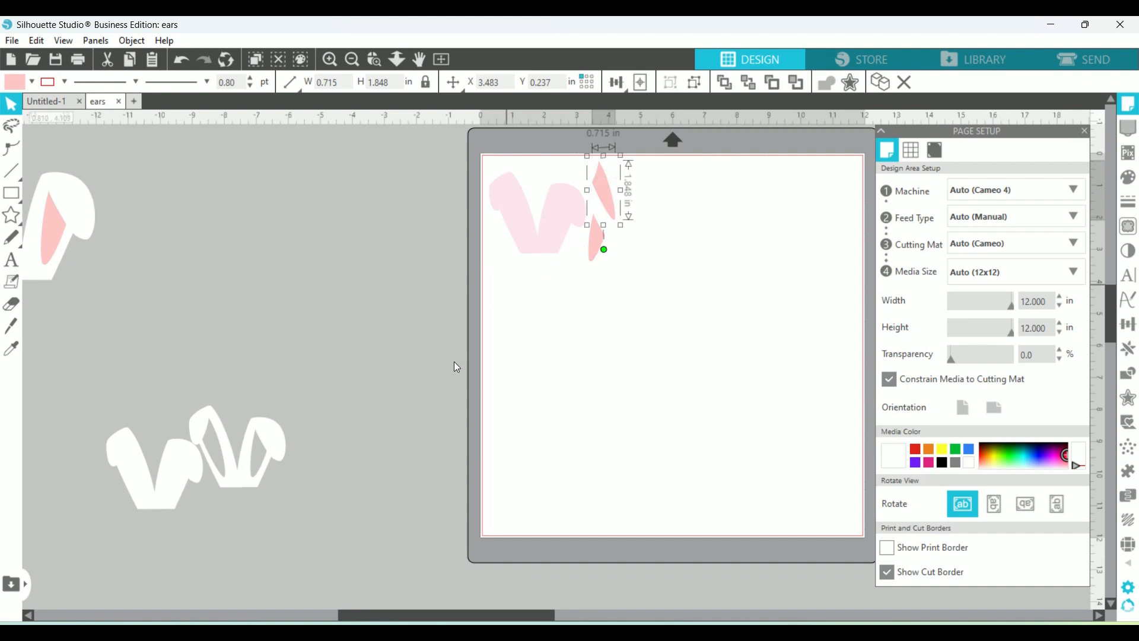
Step: Select the pieces on the mat, go to the cut settings and set them to Cut Edge
click(401, 397)
drag(481, 155, 641, 274)
click(1104, 55)
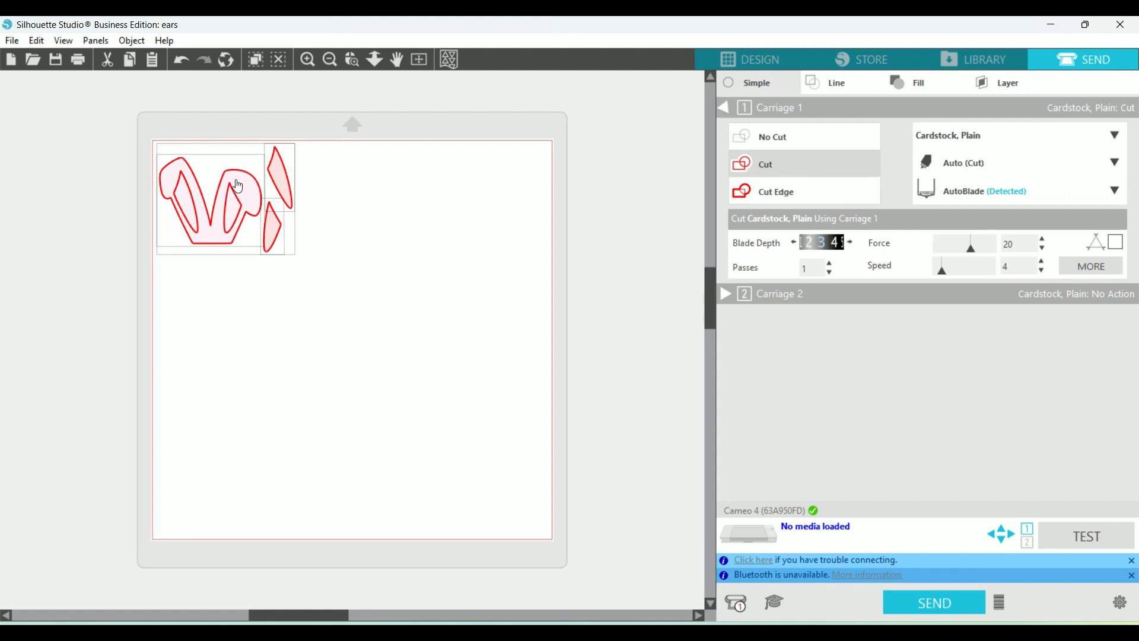
click(799, 193)
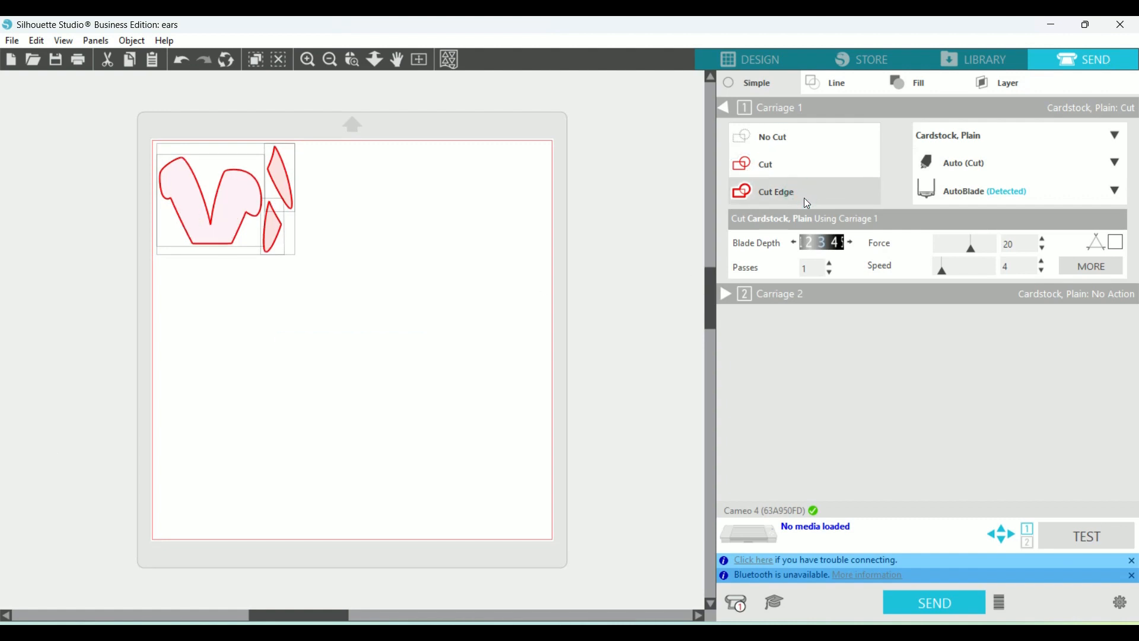